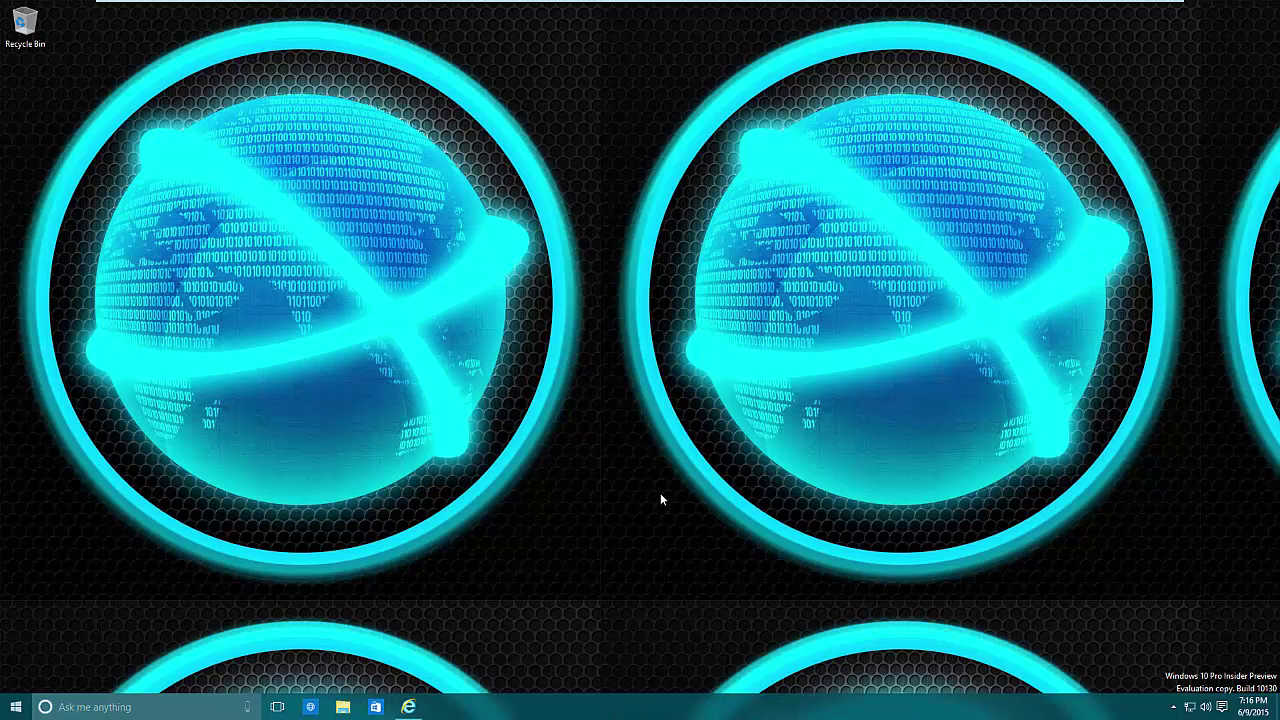
Step: Open the desktop's Personalization settings and go to the Colors page
right_click(655, 424)
click(626, 449)
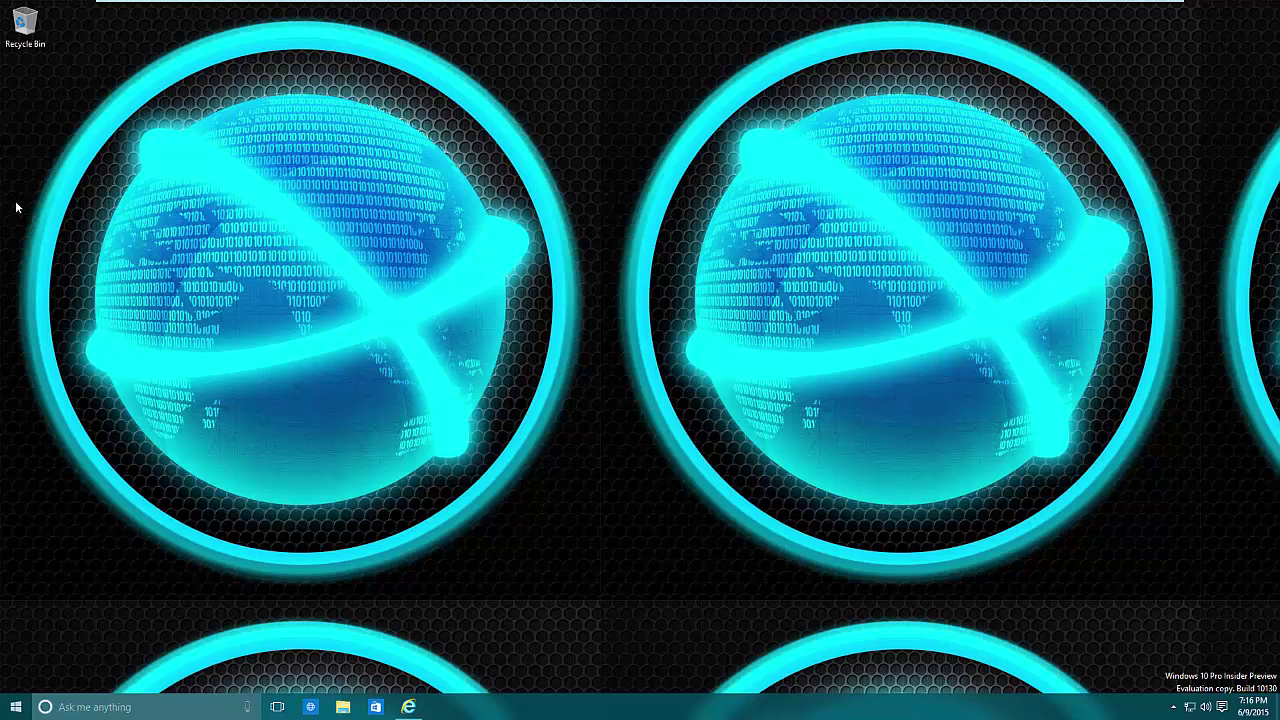
right_click(20, 38)
click(622, 463)
right_click(620, 457)
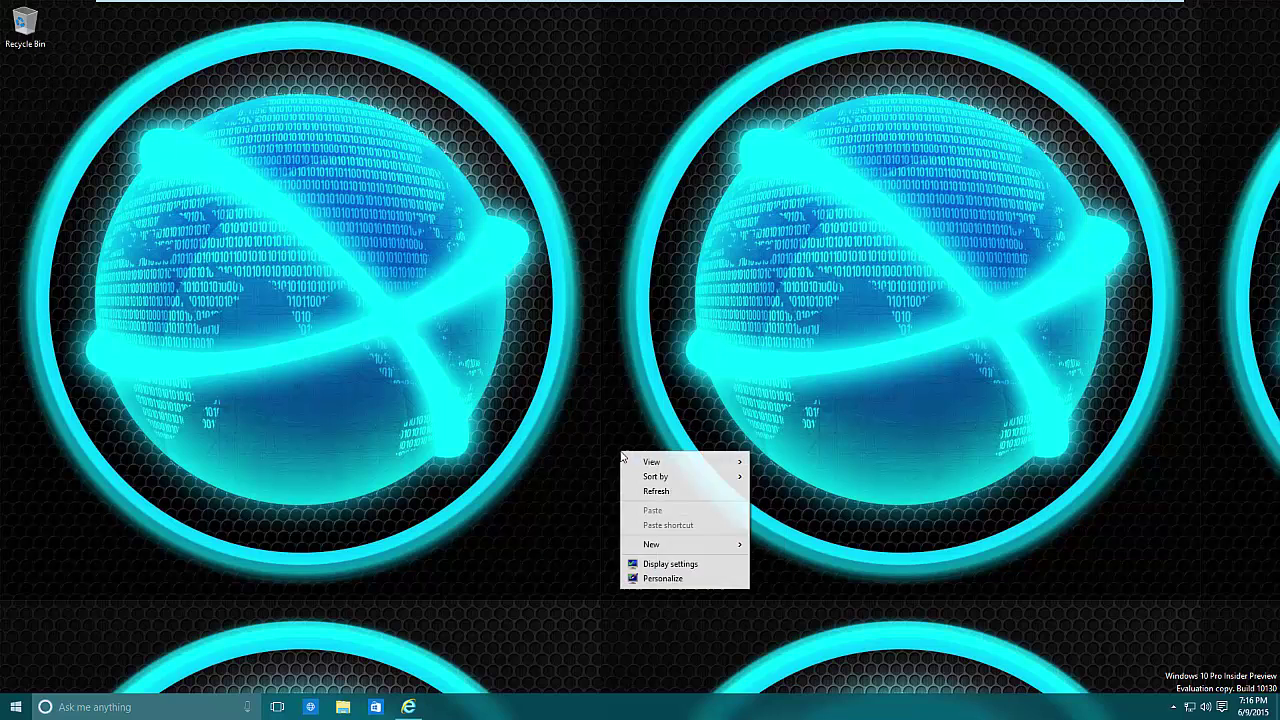
click(661, 580)
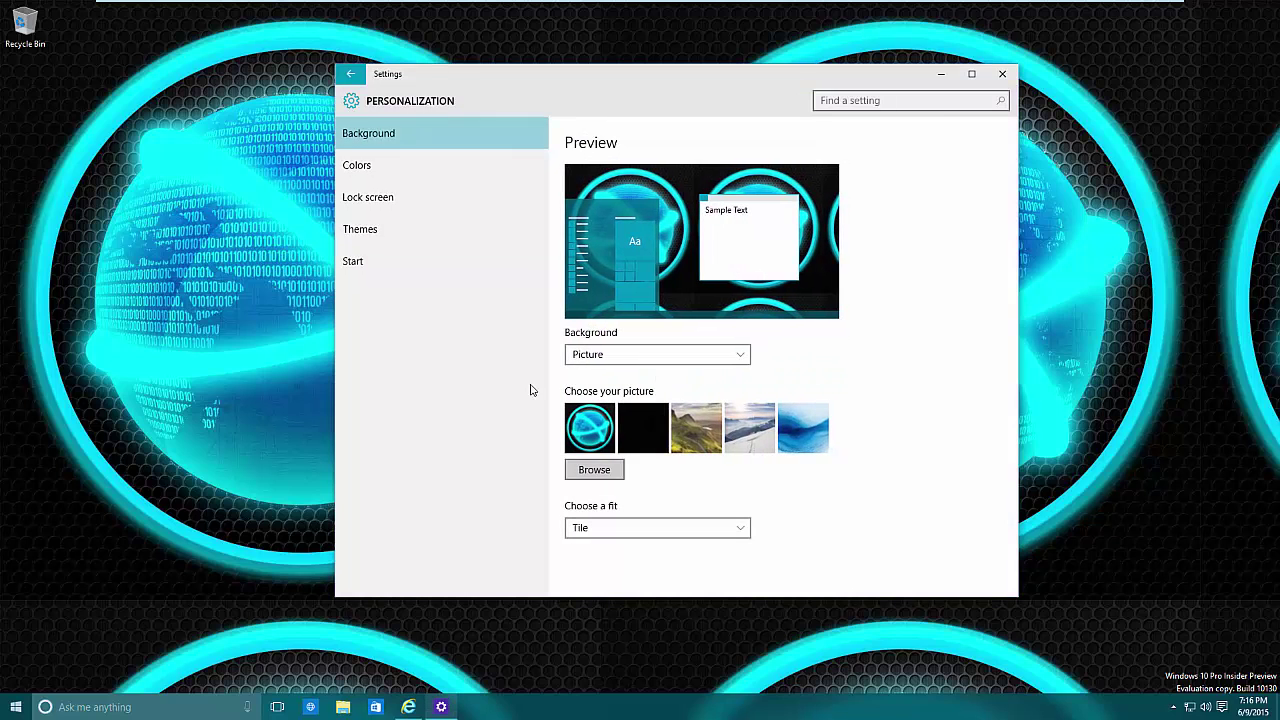
click(419, 176)
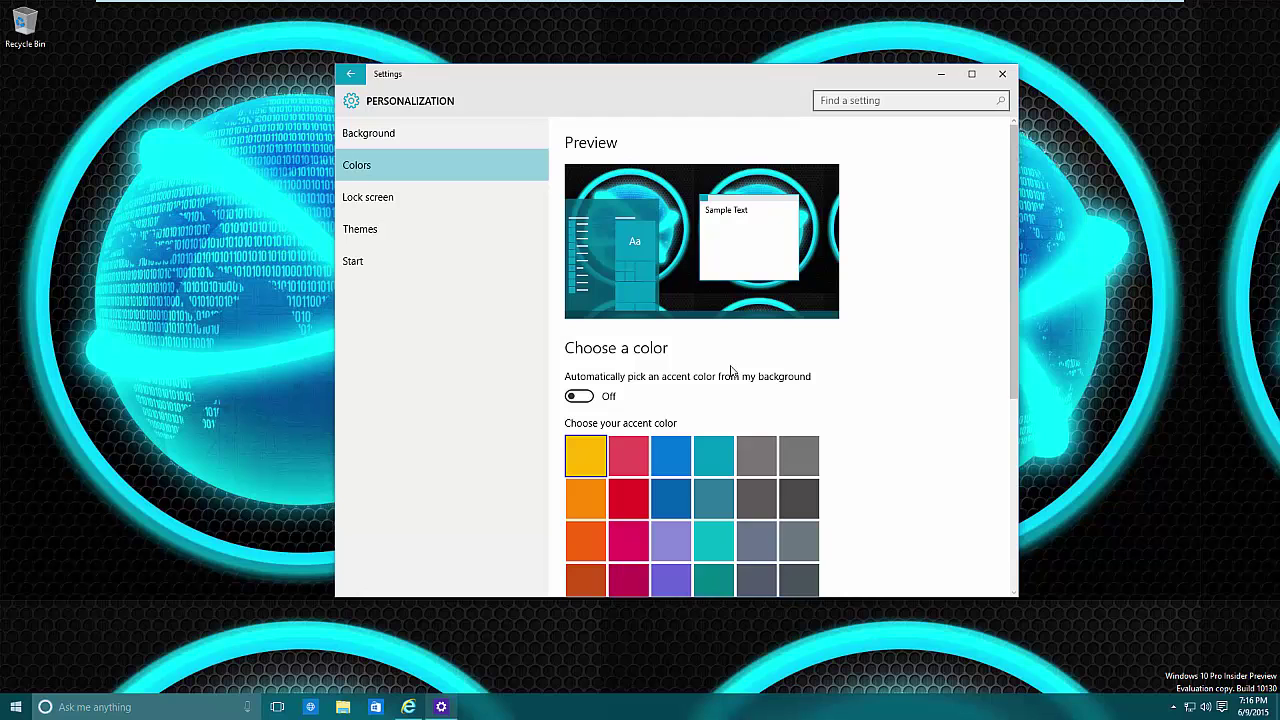
Step: Turn off showing color on Start, taskbar, and action center, and preview the Start menu
scroll(737, 369, down, 5)
scroll(740, 380, up, 5)
scroll(746, 409, down, 5)
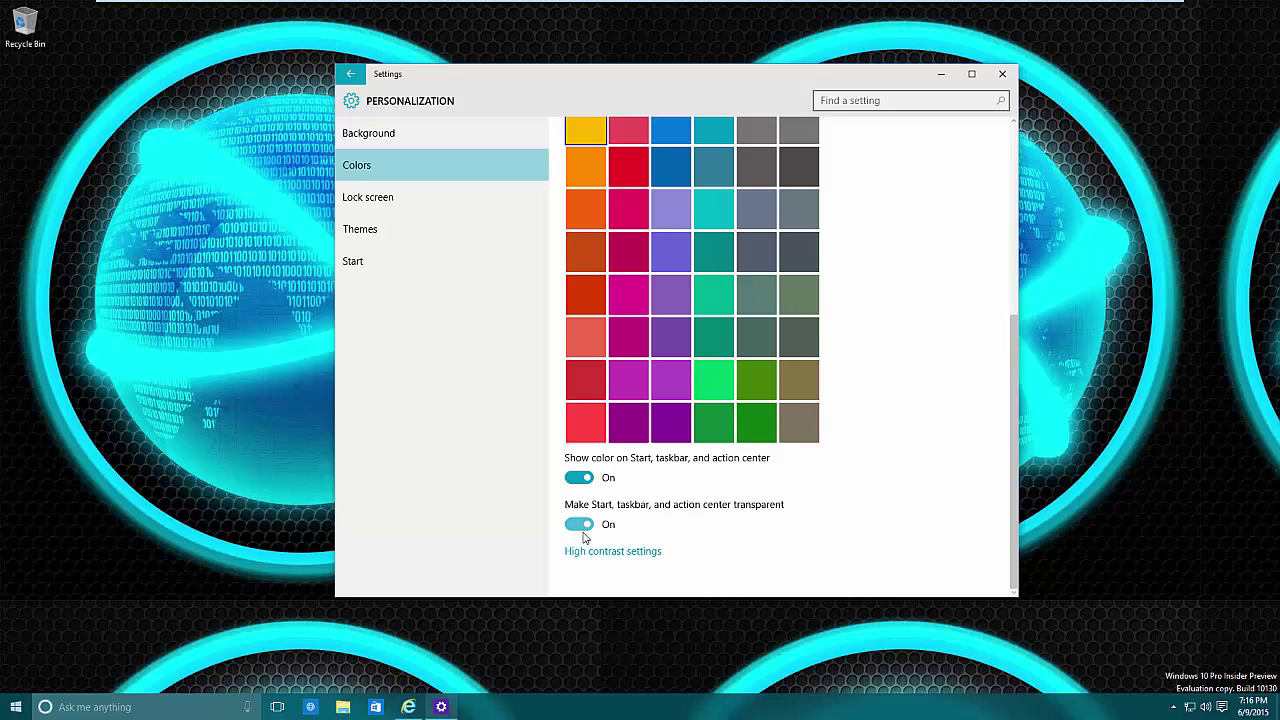
click(580, 479)
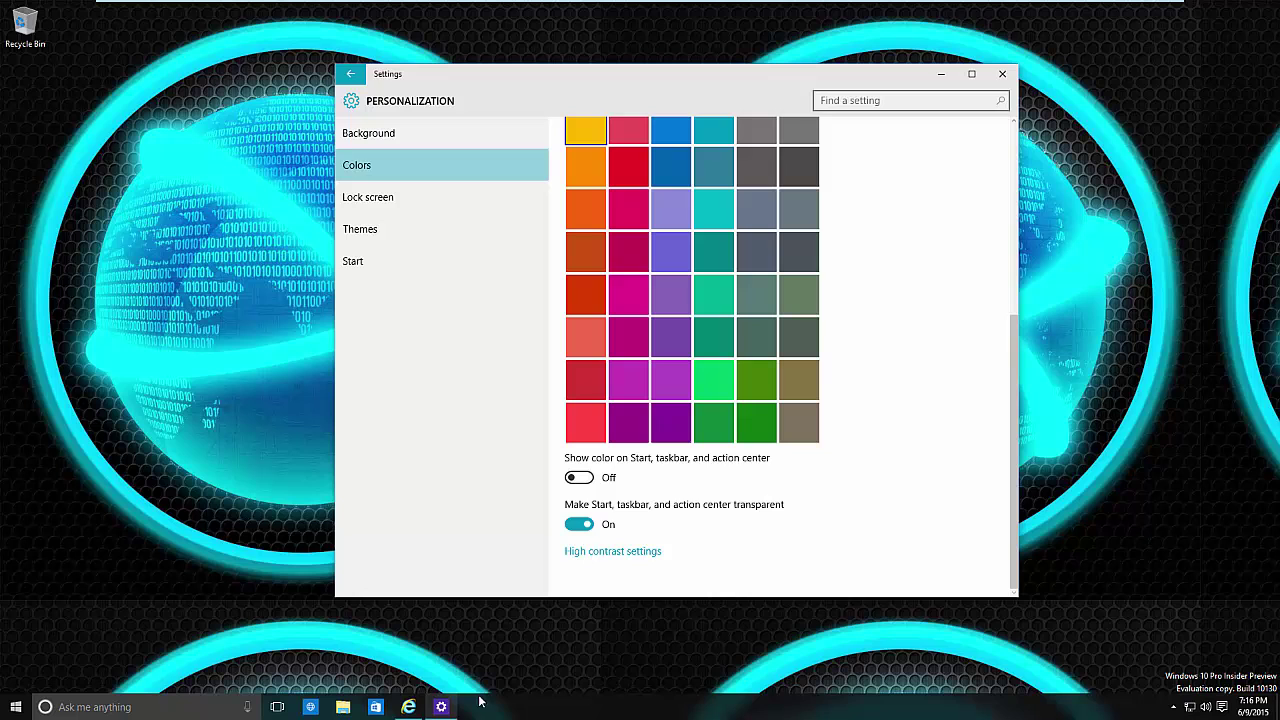
click(16, 707)
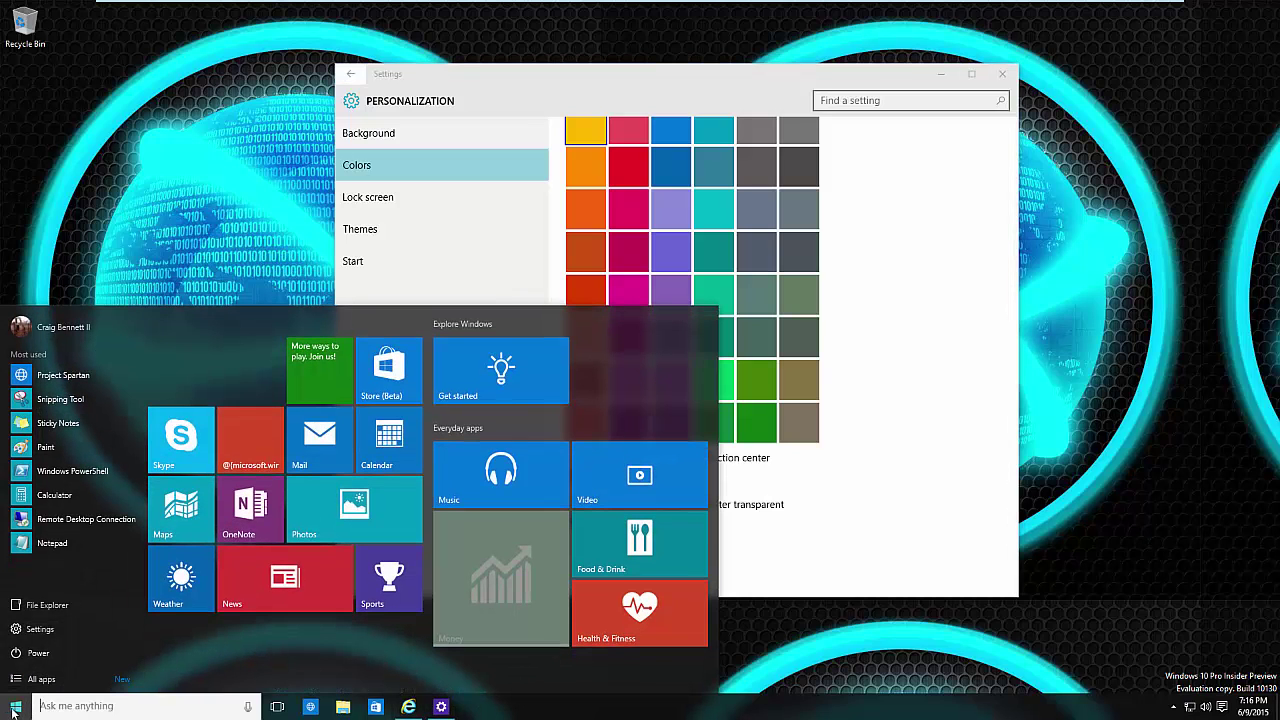
click(729, 535)
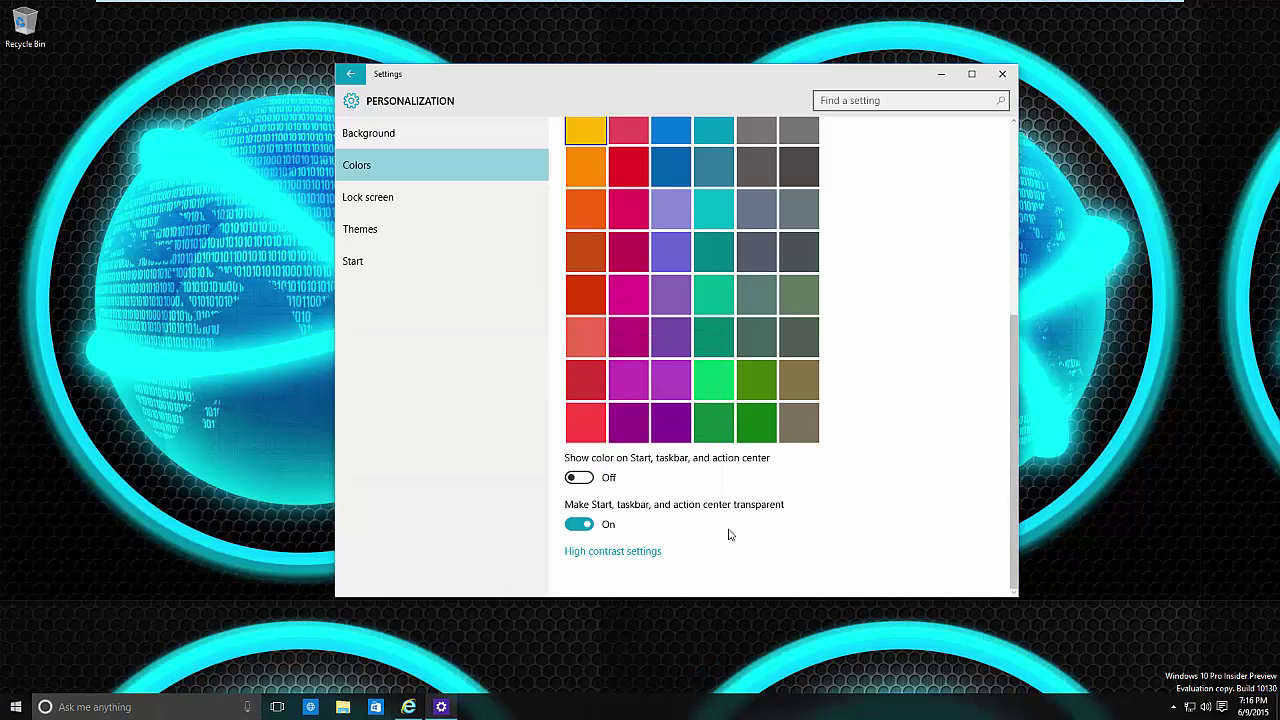
Step: Turn showing color on Start, taskbar, and action center back on, toggling it once more to compare
click(584, 478)
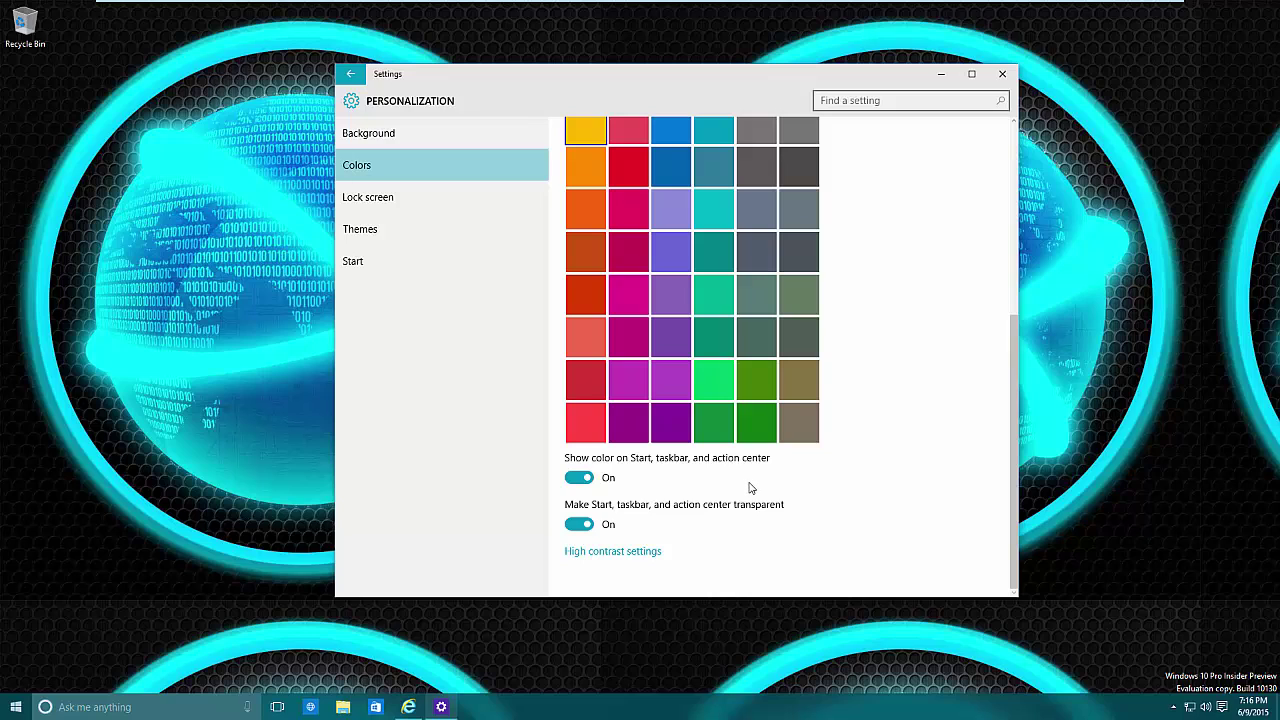
click(578, 478)
click(606, 481)
Step: Turn off transparency for Start, taskbar, and action center to preview the opaque Start menu, and switch it back on
click(586, 527)
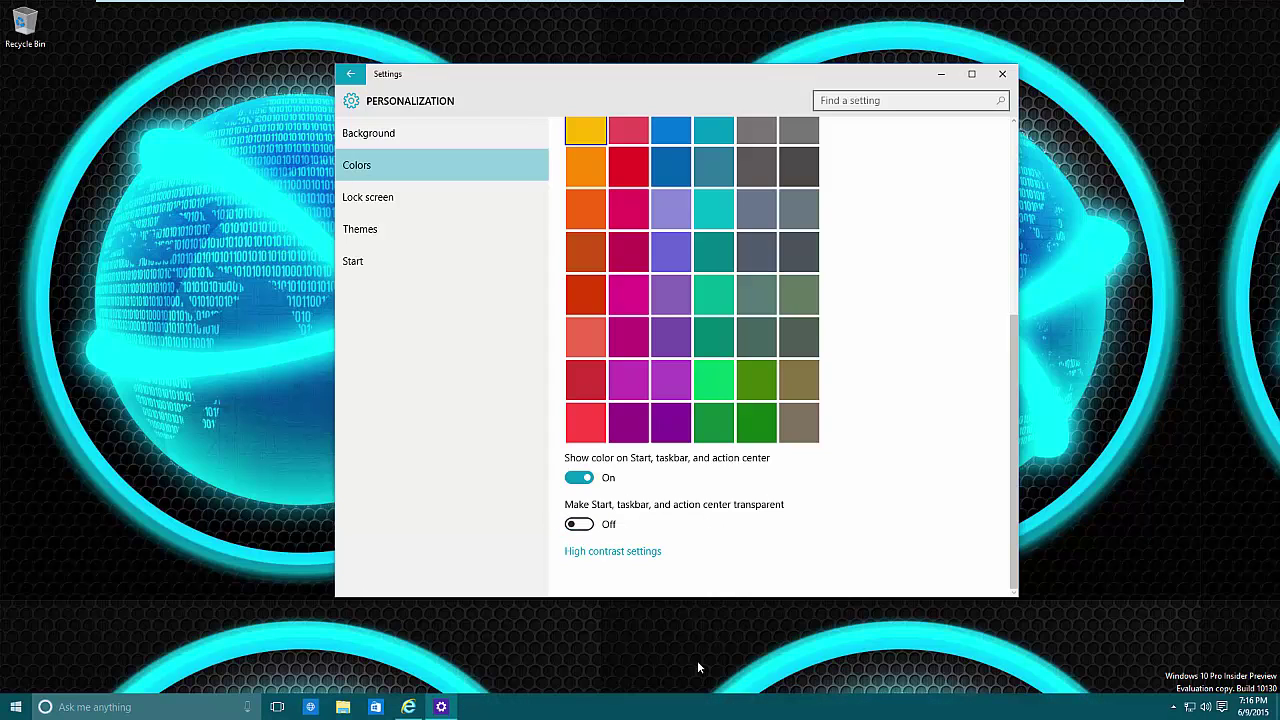
click(15, 707)
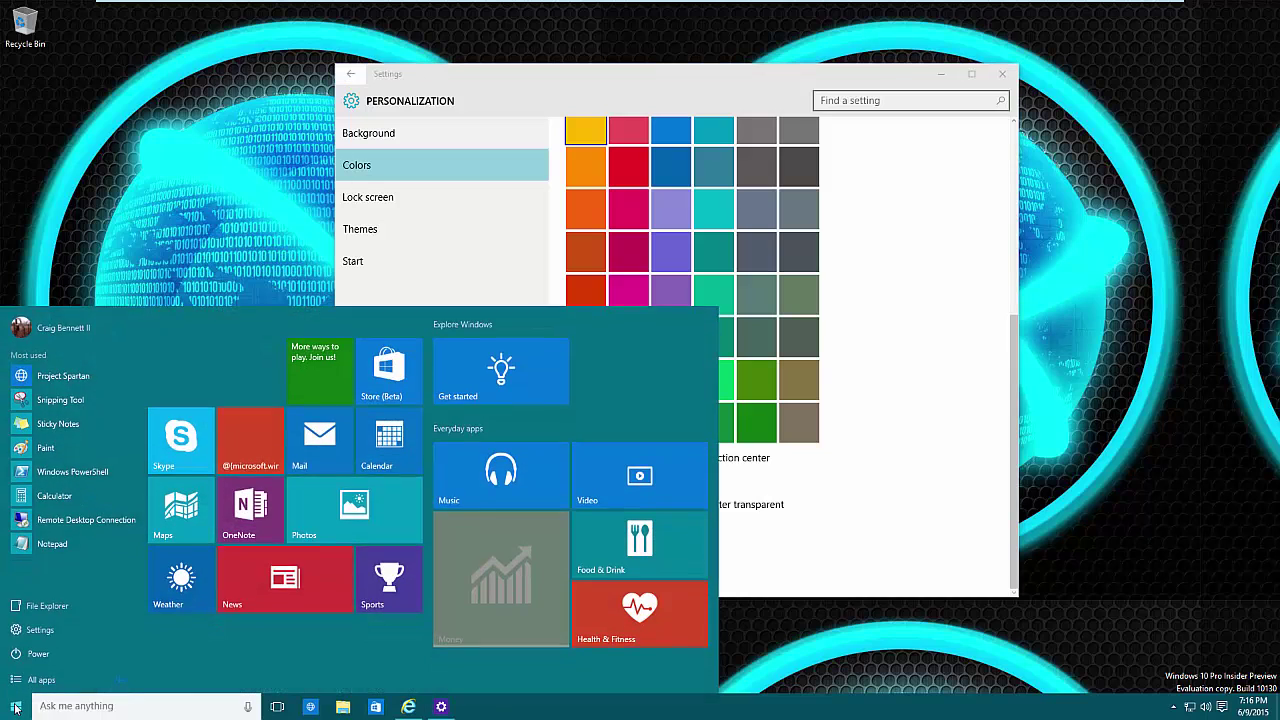
click(15, 707)
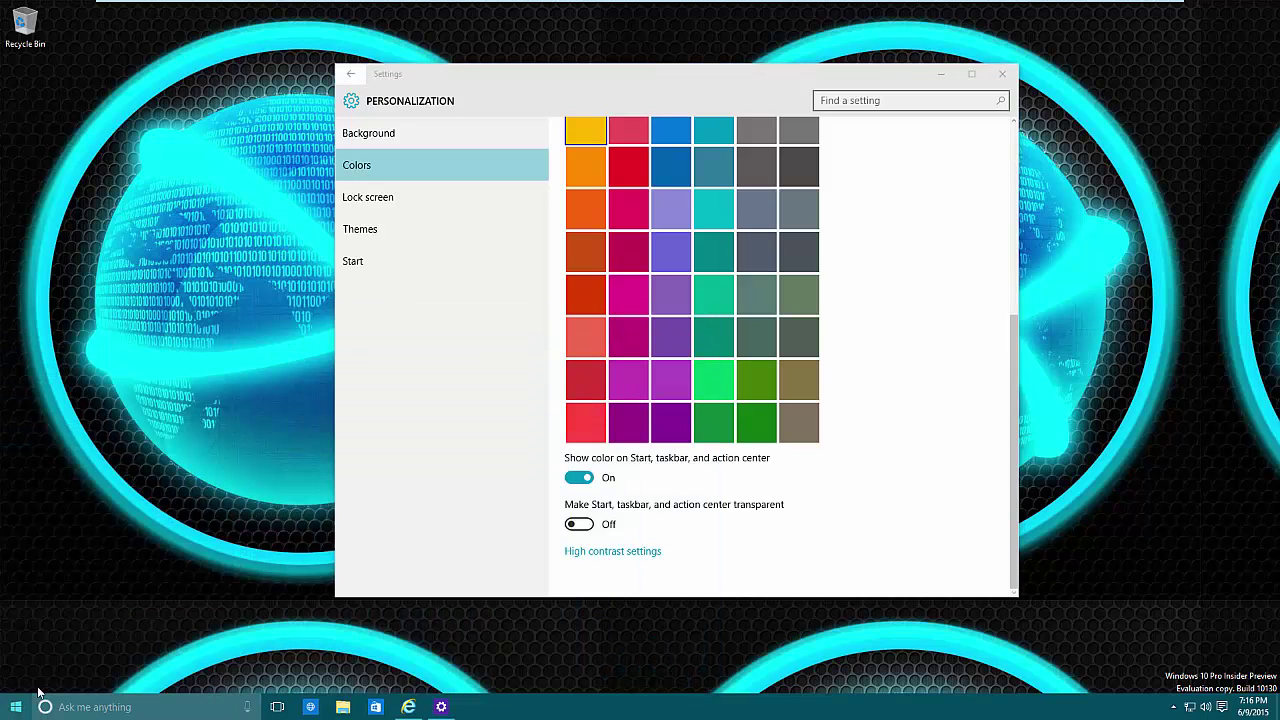
click(580, 523)
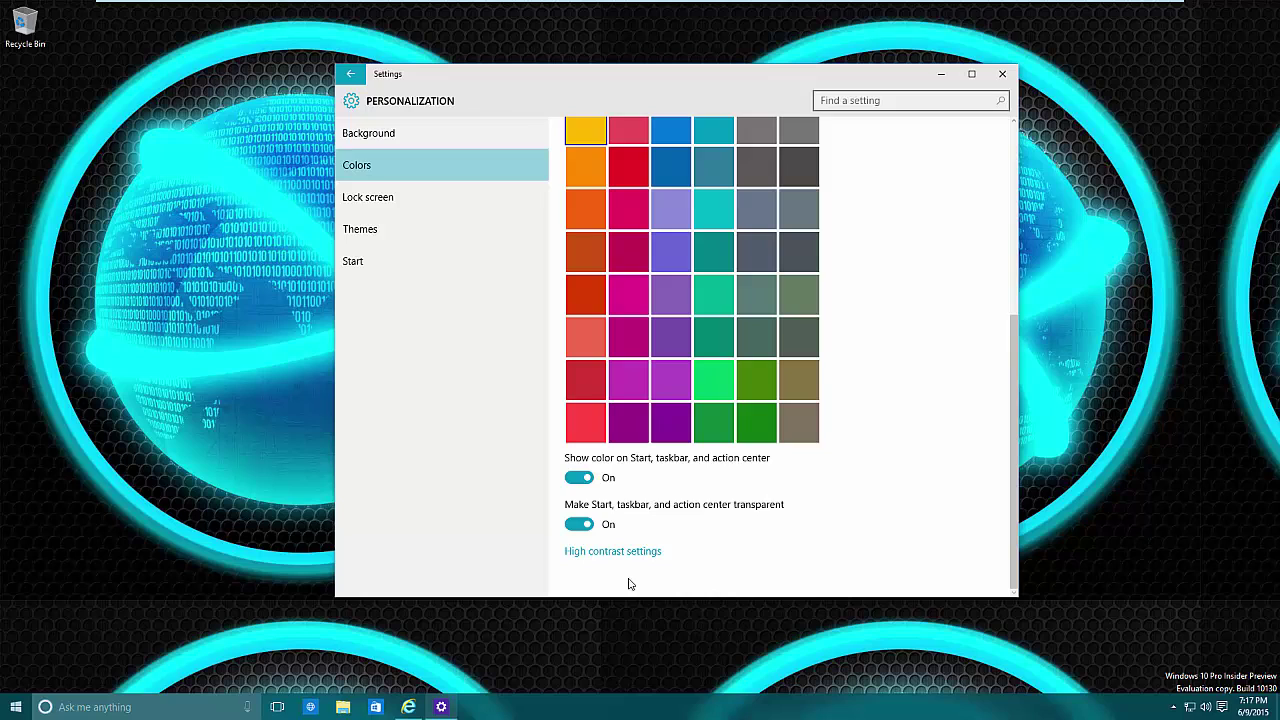
Step: Turn on automatically picking an accent color from the background
scroll(787, 545, up, 3)
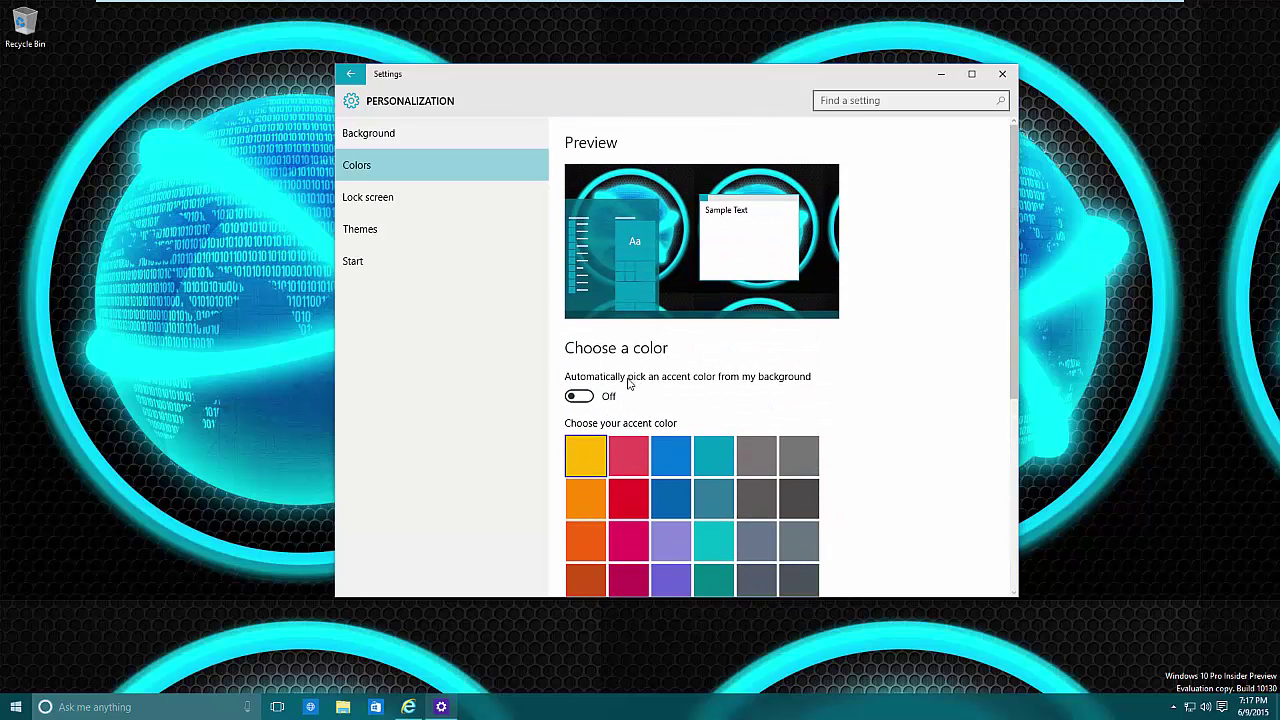
click(579, 397)
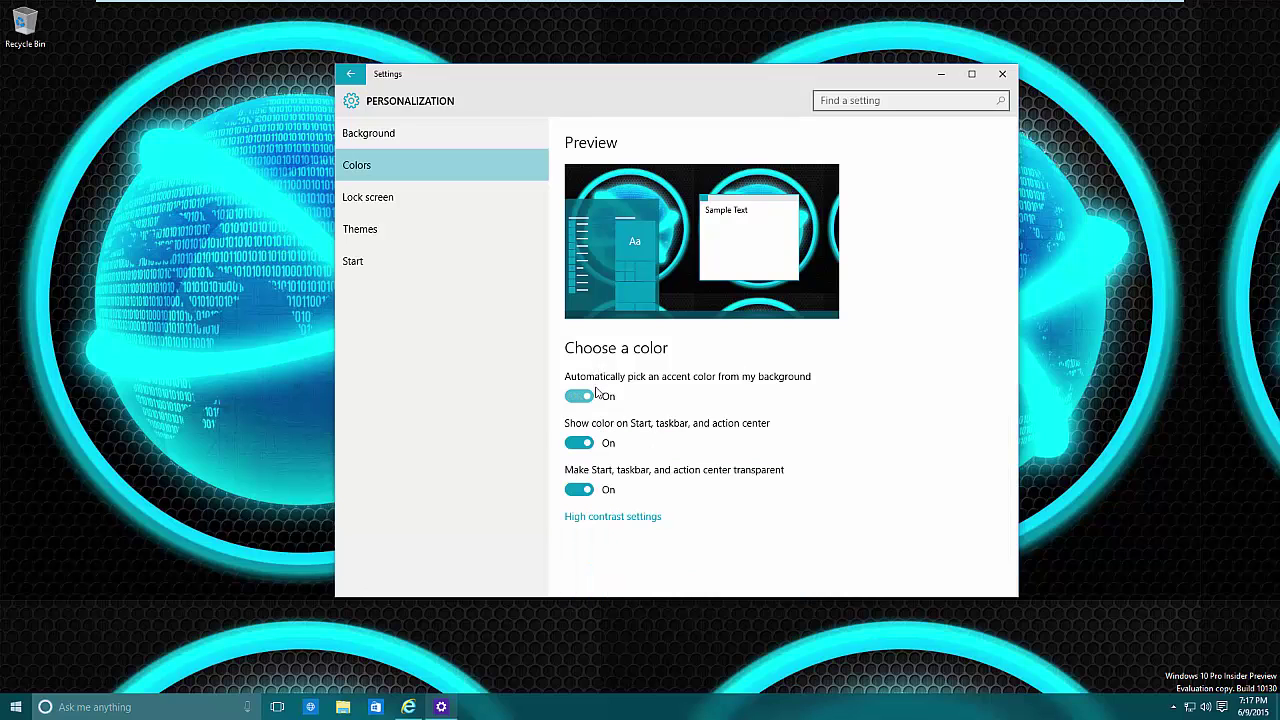
right_click(1136, 388)
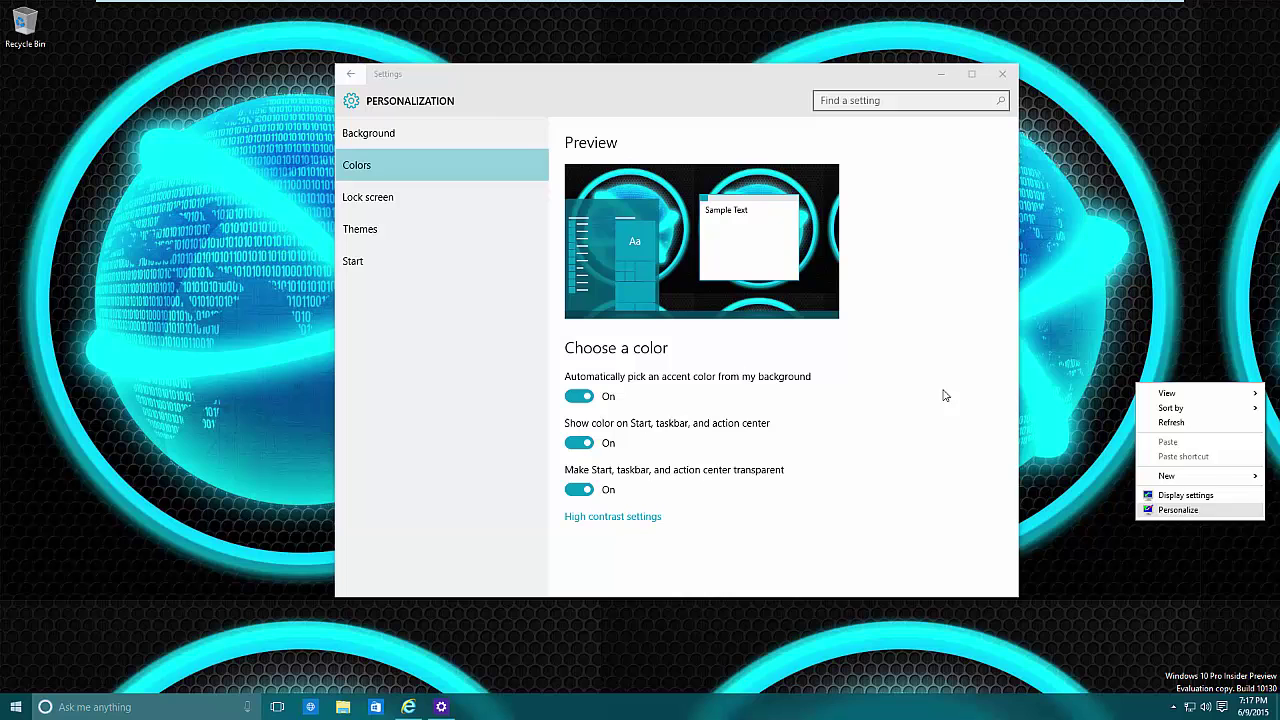
Step: Try the green hills and snowy mountain pictures as the desktop background, and reselect the glowing globe picture
click(423, 132)
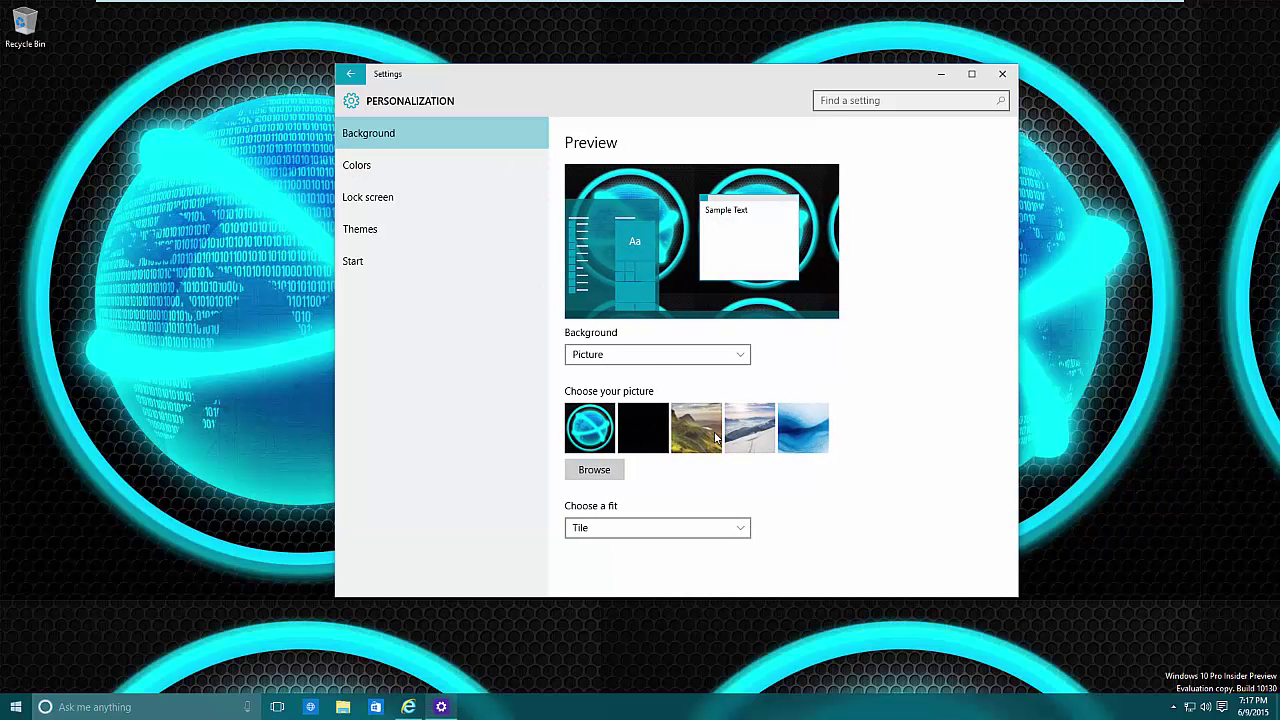
click(686, 447)
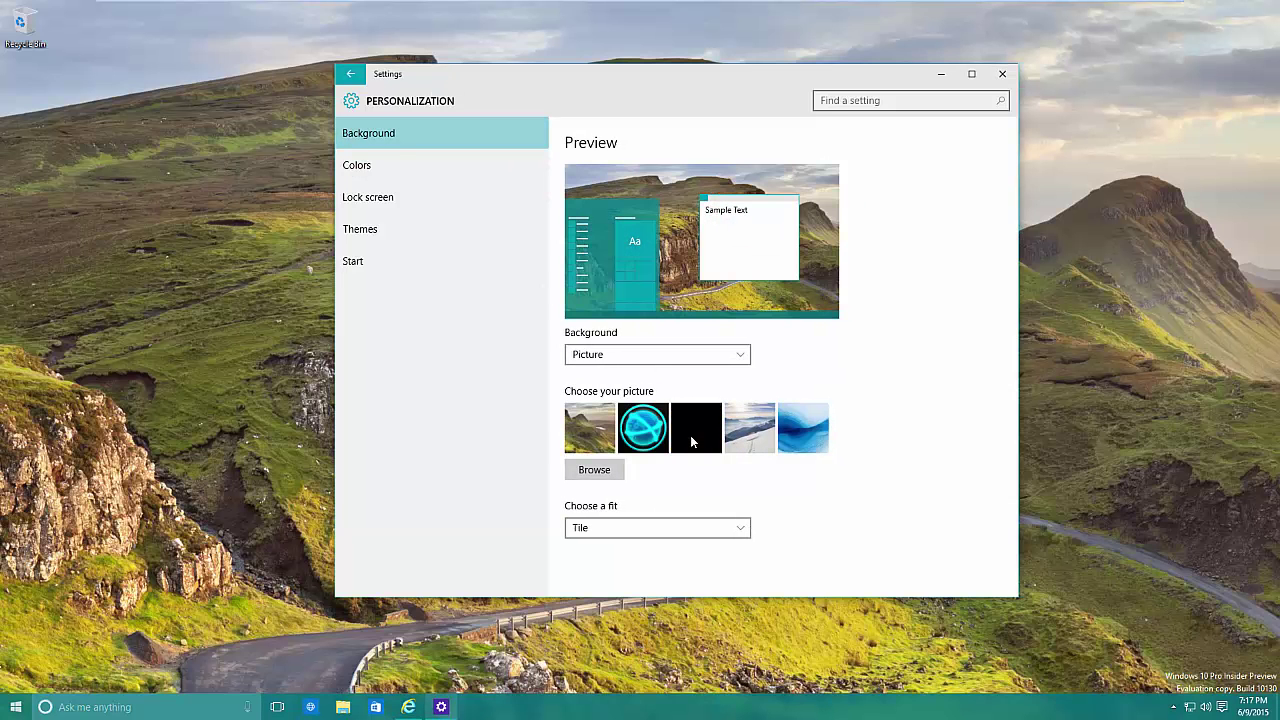
click(762, 428)
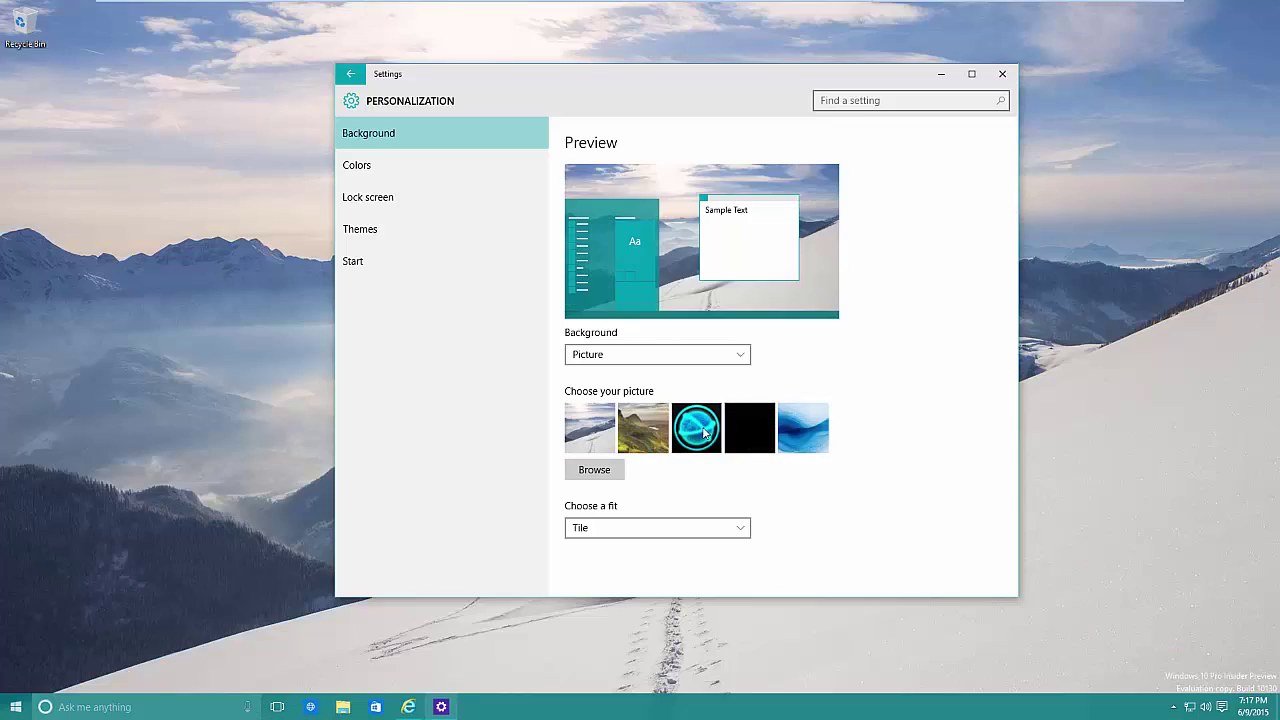
click(682, 440)
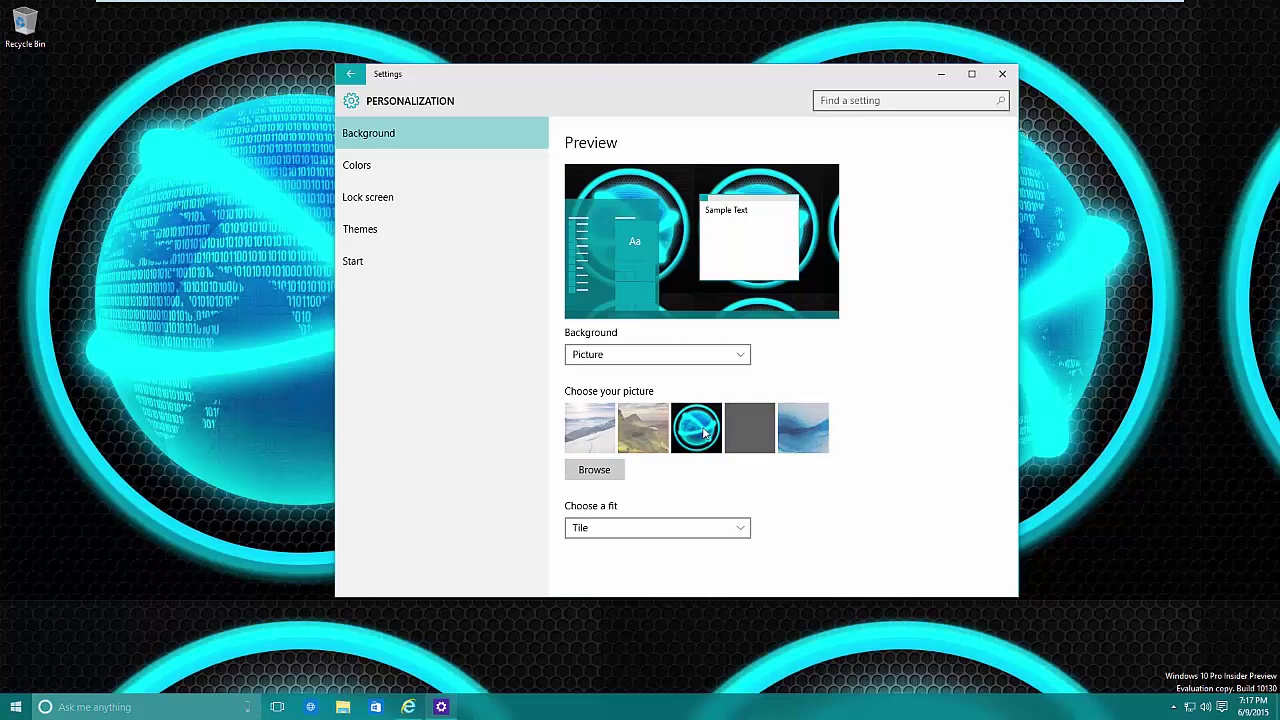
click(400, 169)
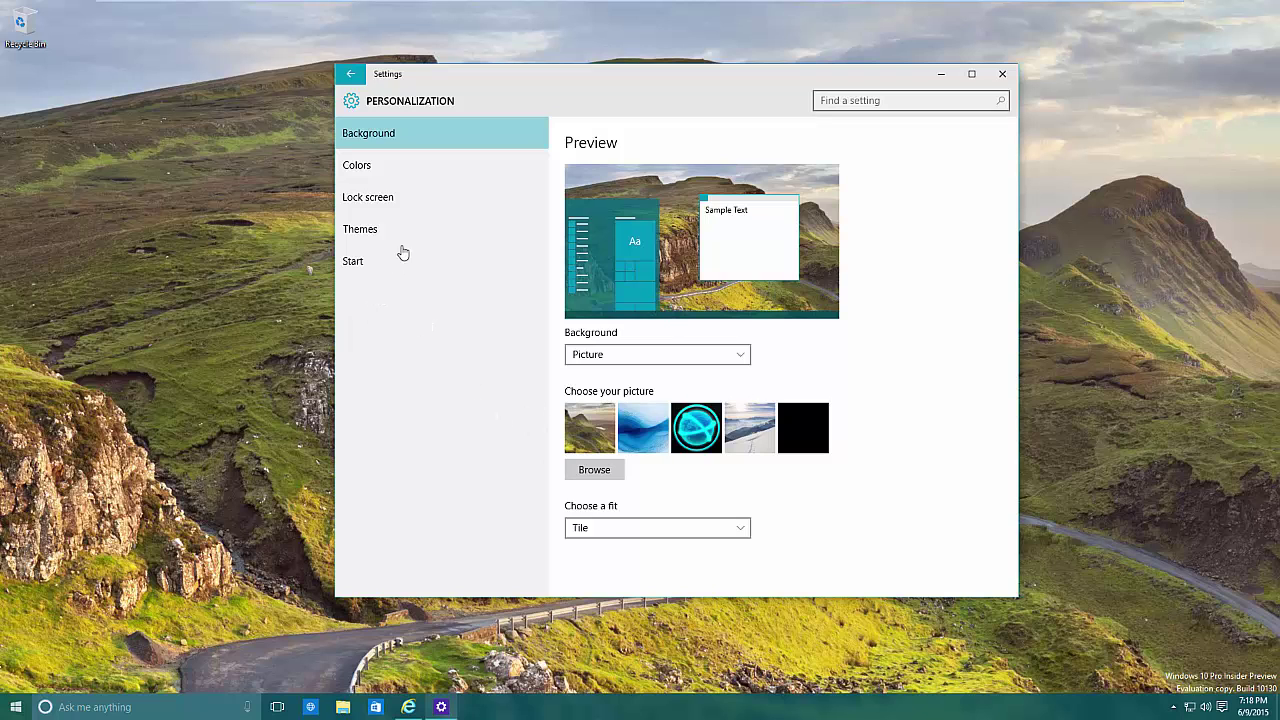
click(698, 437)
Step: Turn off automatic accent color picking on the Colors page and choose the light gray accent color in the palette's first row
click(388, 176)
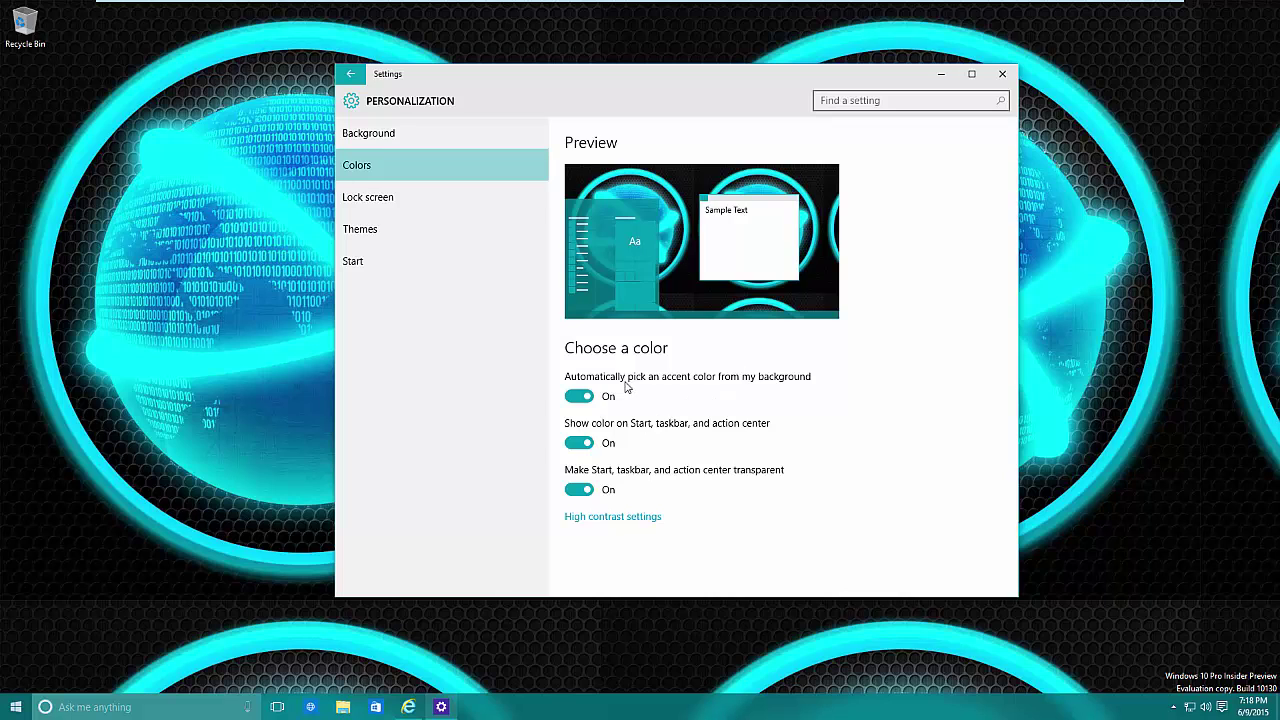
click(575, 397)
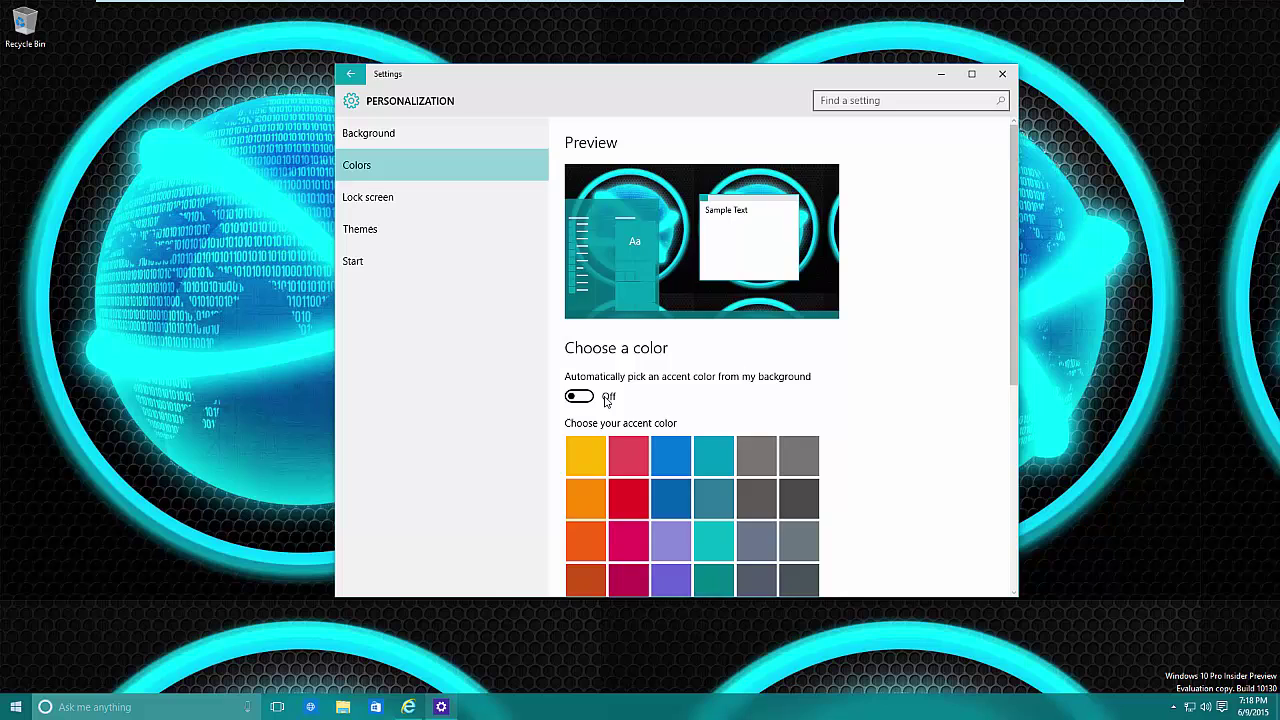
scroll(653, 424, down, 1)
scroll(652, 424, down, 2)
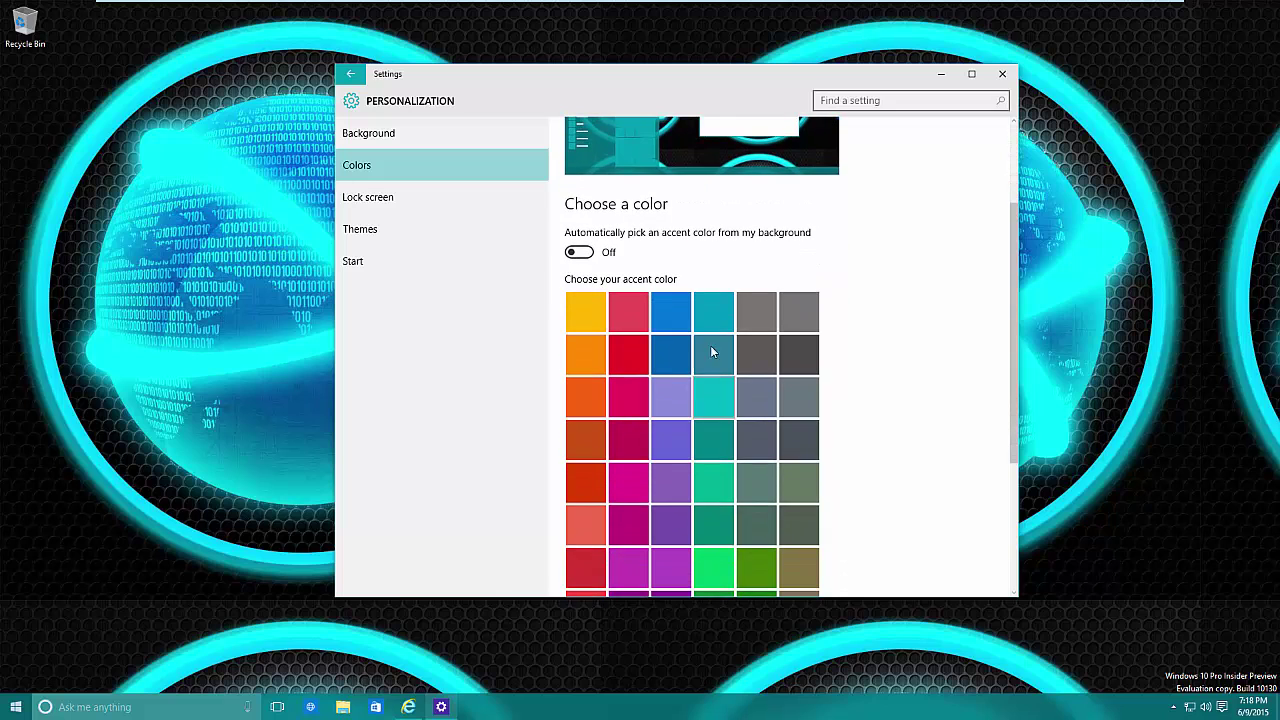
click(789, 307)
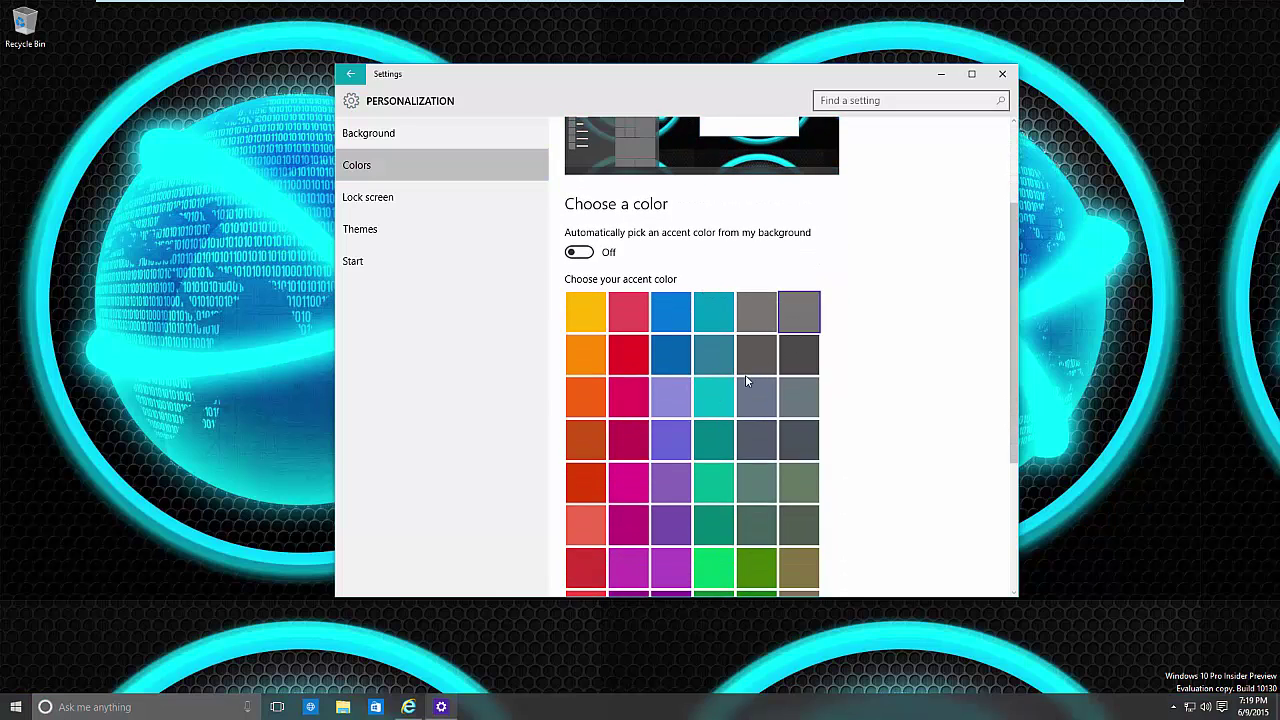
Step: Choose the extra teal accent color in the separate row below the main palette
scroll(607, 527, down, 4)
click(594, 426)
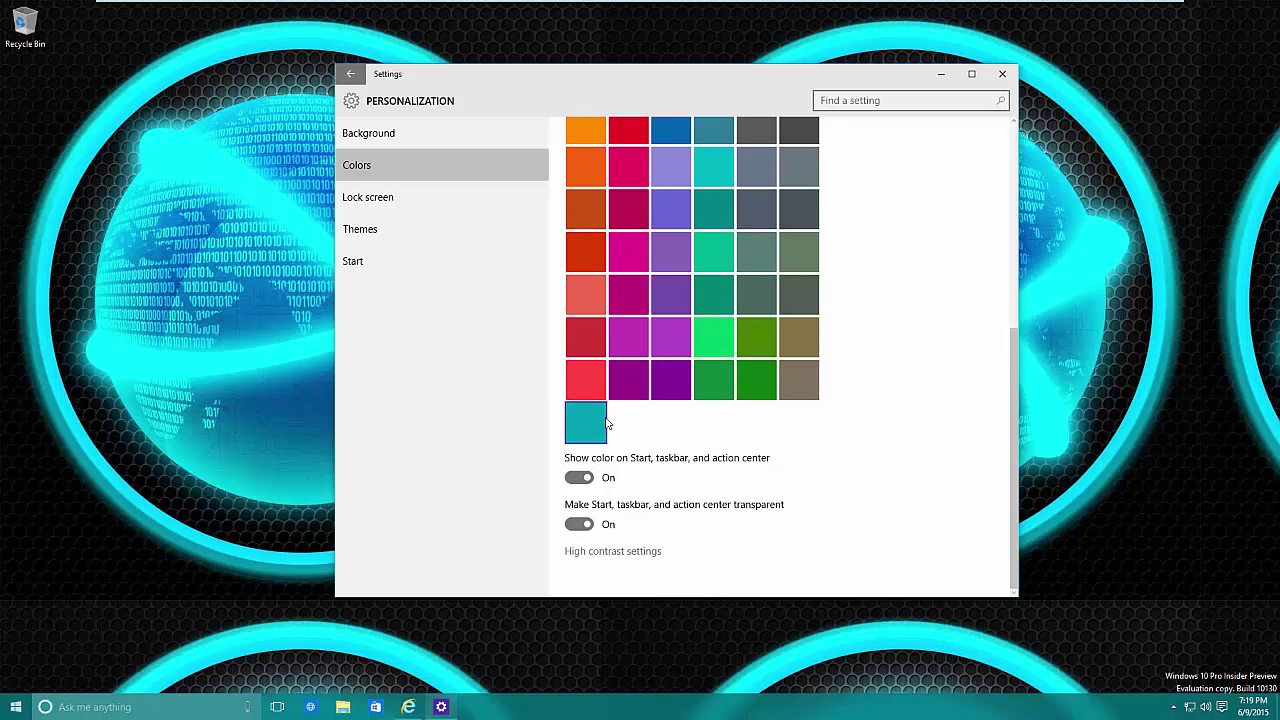
scroll(600, 424, up, 6)
scroll(718, 493, down, 3)
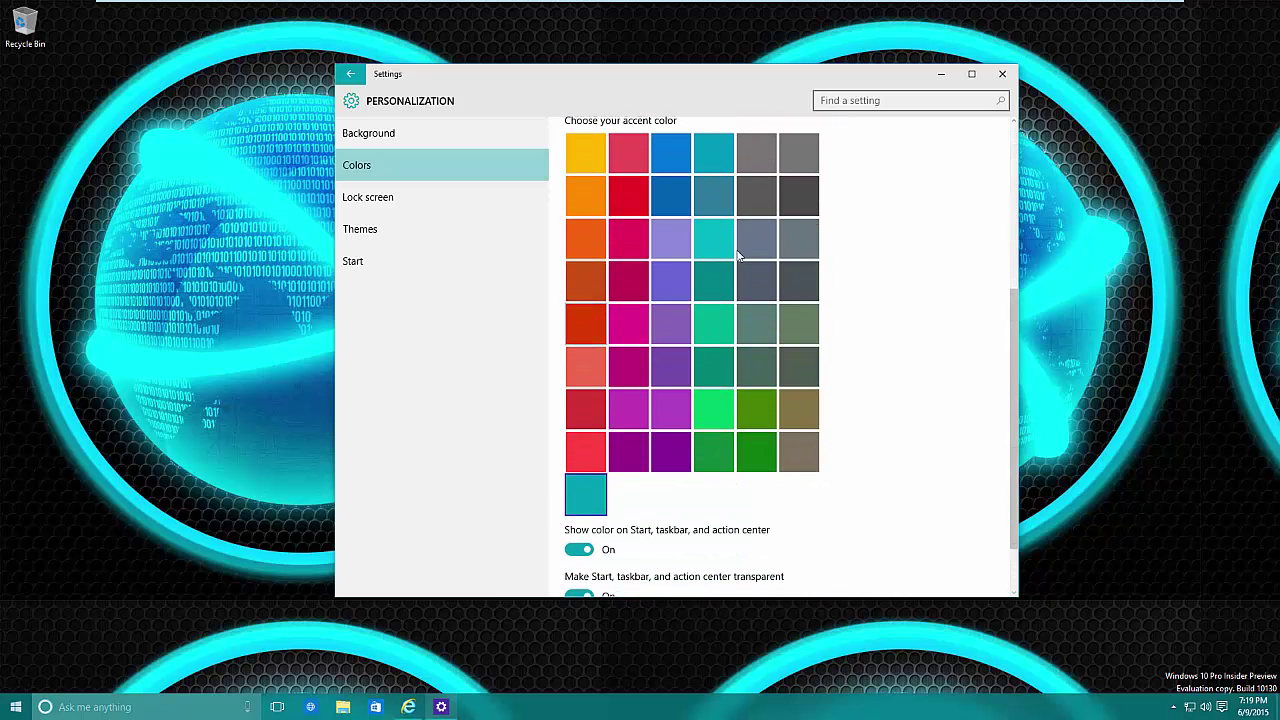
scroll(752, 348, up, 3)
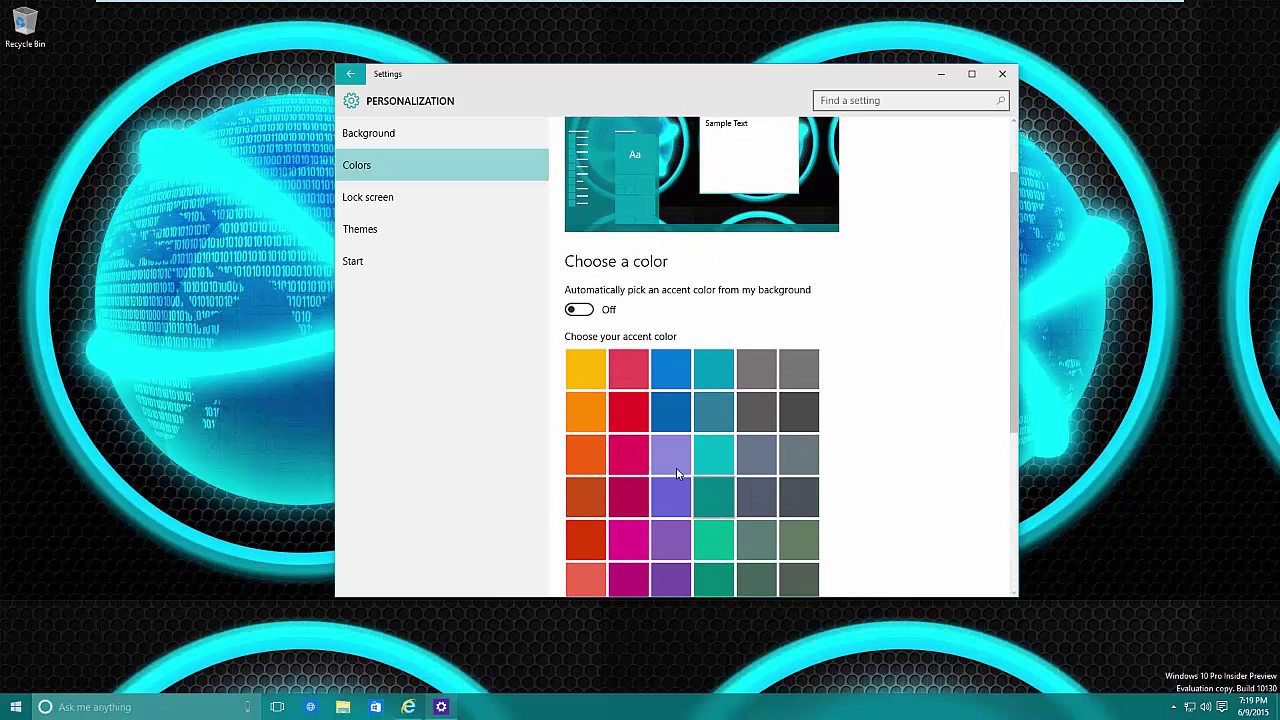
Step: Try the yellow, blue, magenta, teal and light gray accent colors one after another
click(573, 372)
click(671, 390)
click(627, 446)
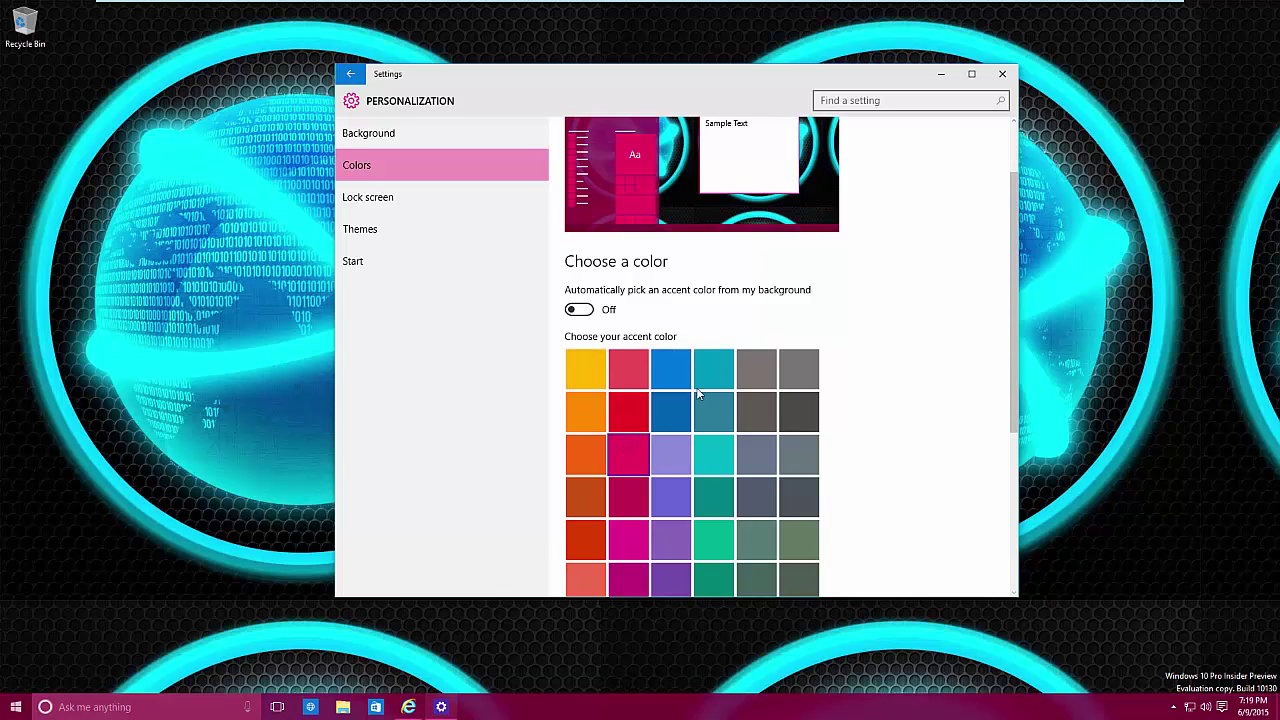
click(705, 372)
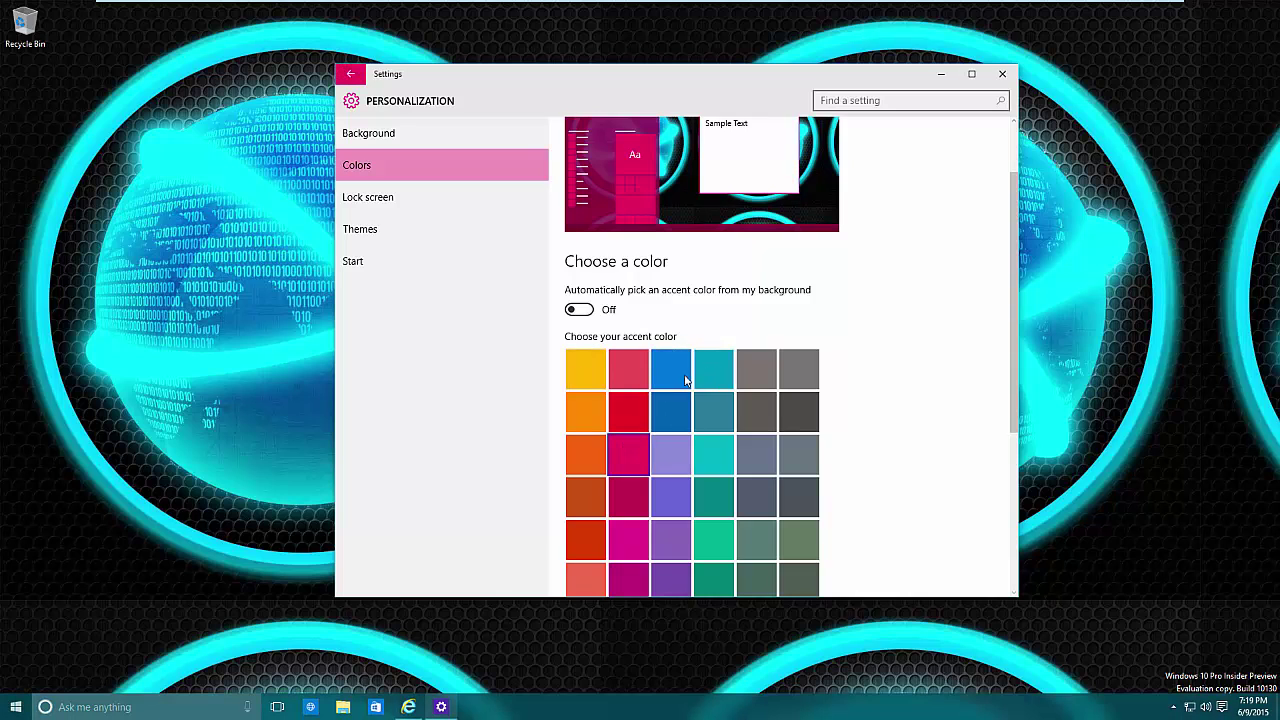
click(805, 370)
scroll(766, 460, down, 3)
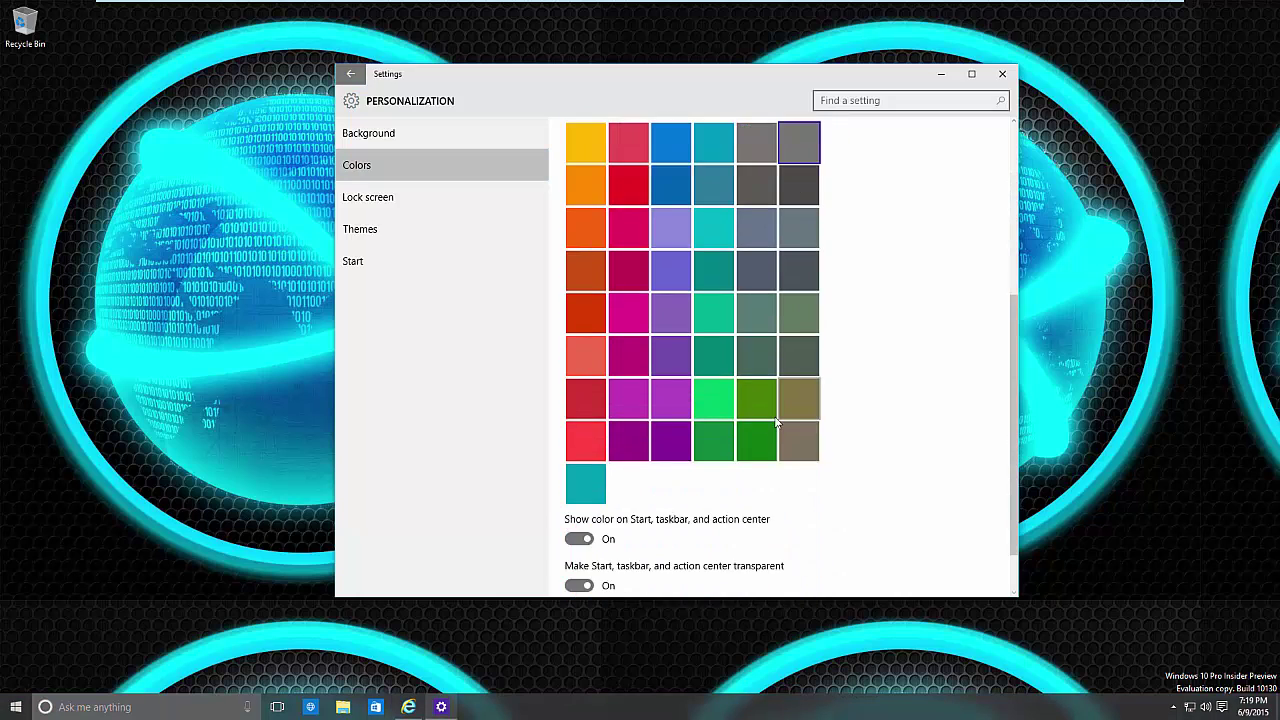
scroll(586, 393, up, 5)
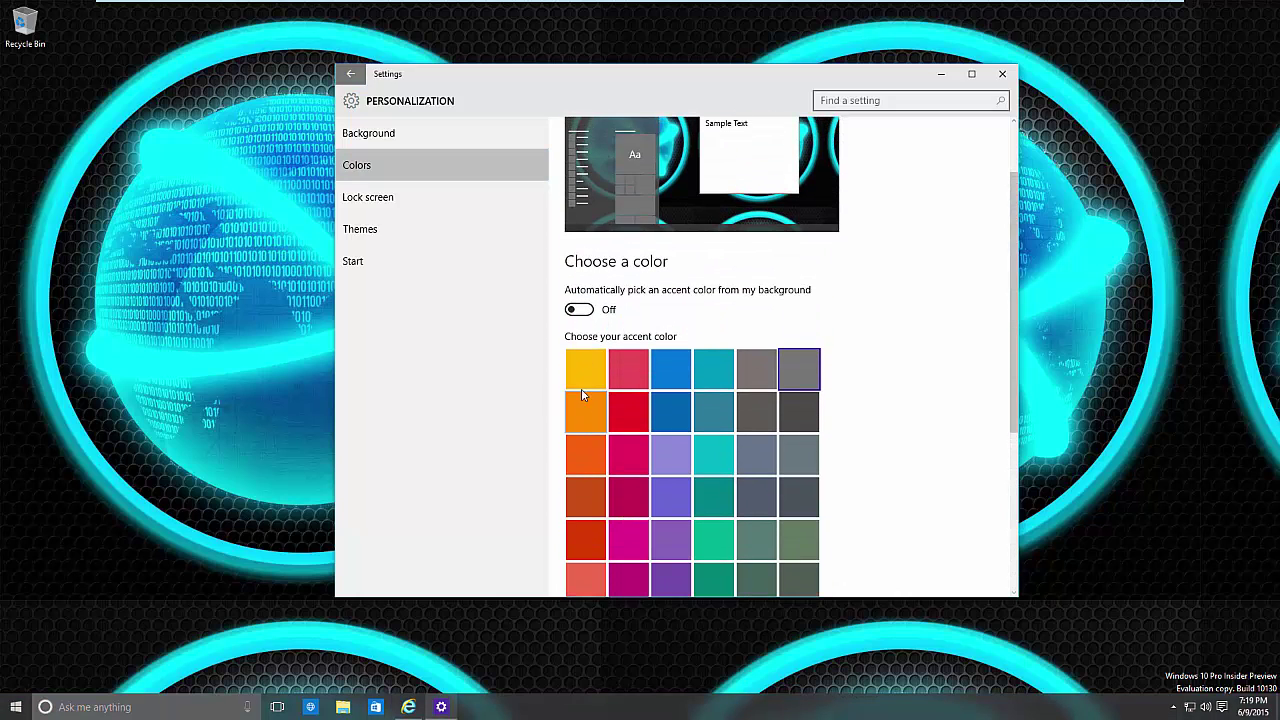
Step: Set the accent color to yellow and preview it in the Start menu
click(585, 369)
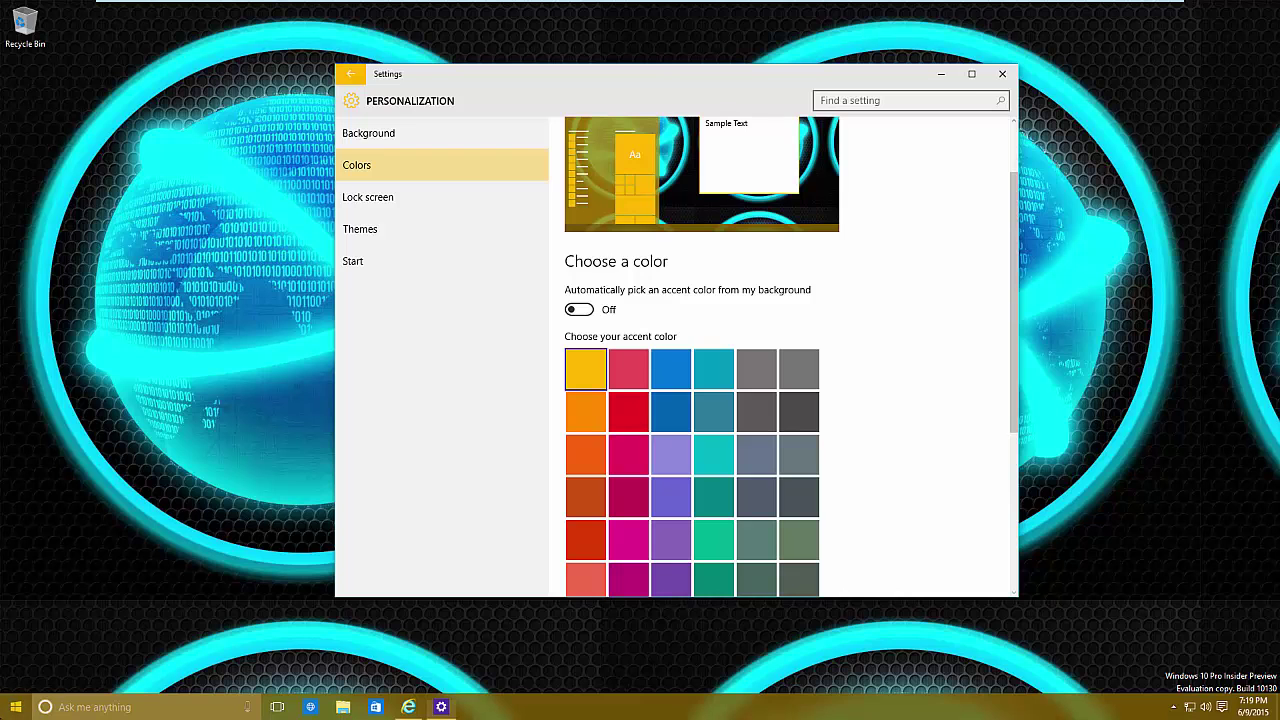
click(10, 710)
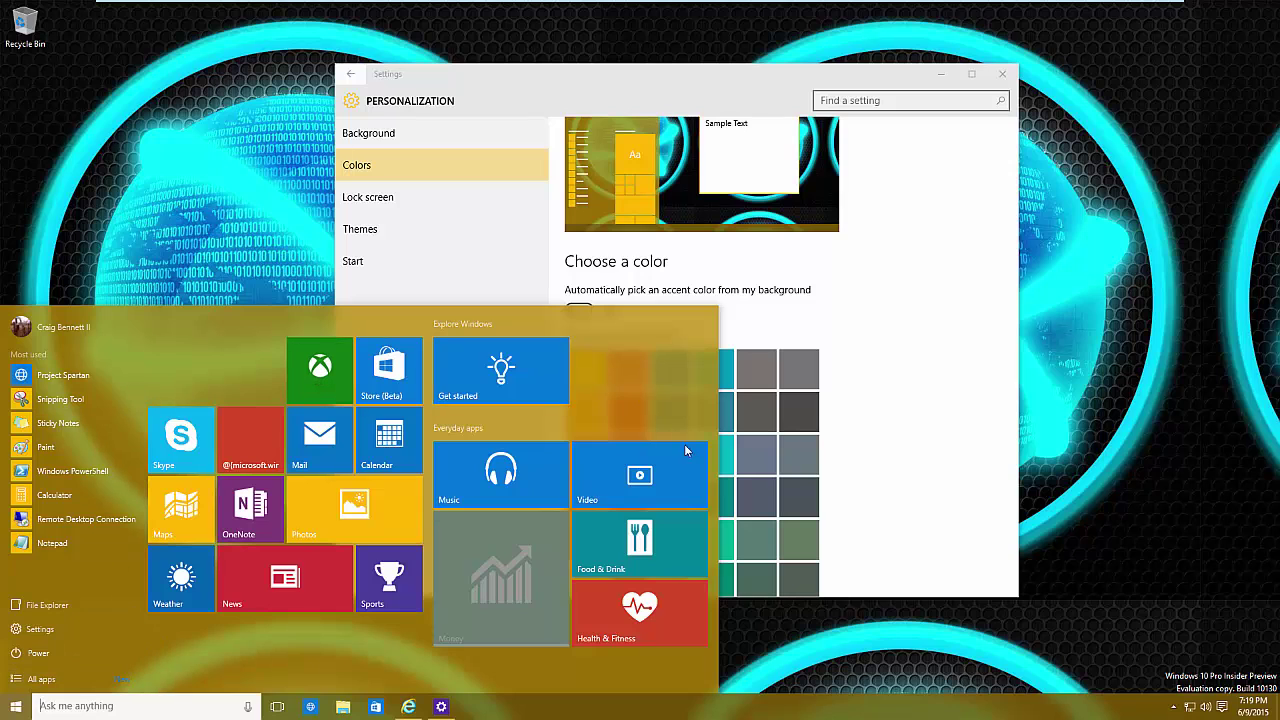
click(865, 345)
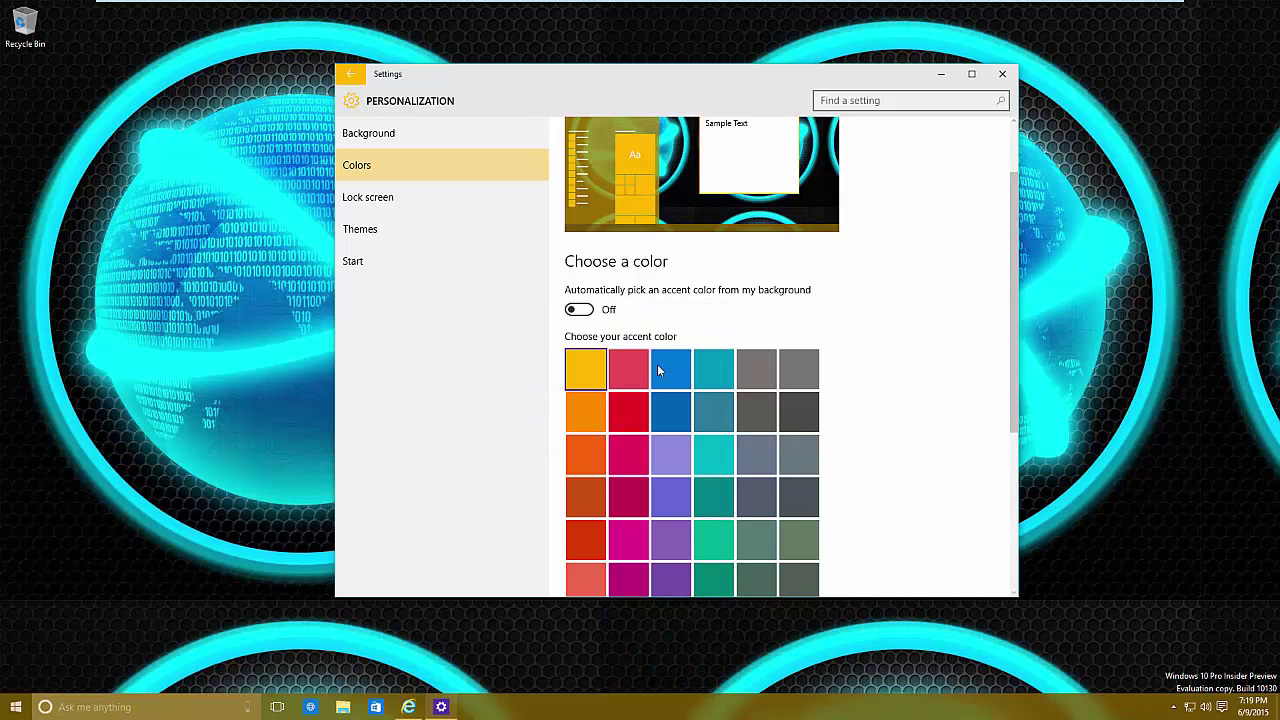
Step: Choose the teal accent color in the palette's first row and turn off showing color on Start, taskbar, and action center
click(723, 371)
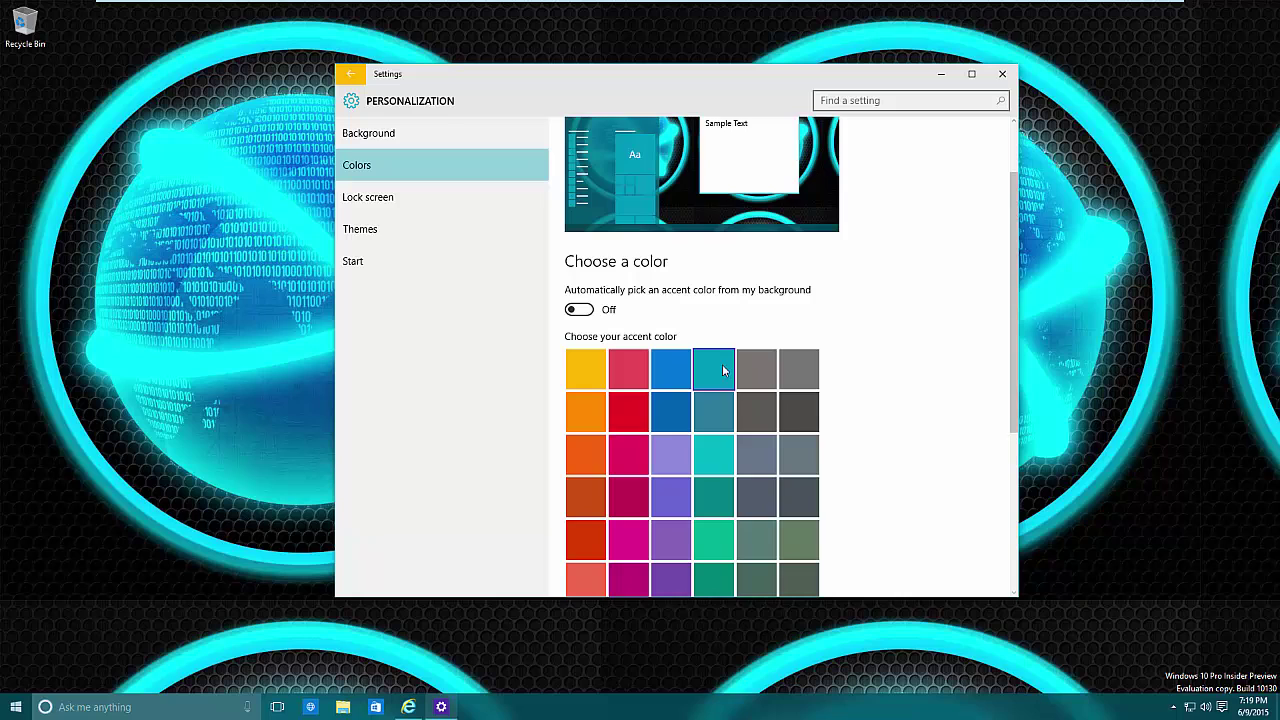
scroll(664, 496, down, 4)
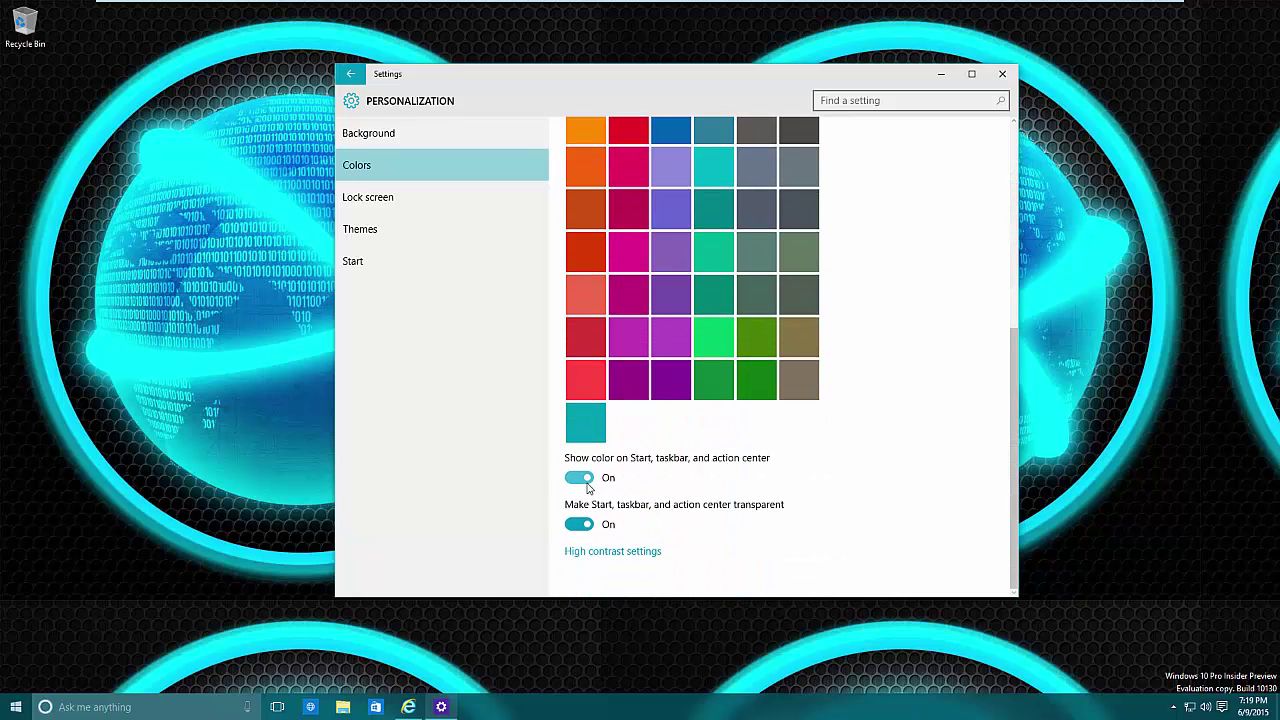
click(580, 478)
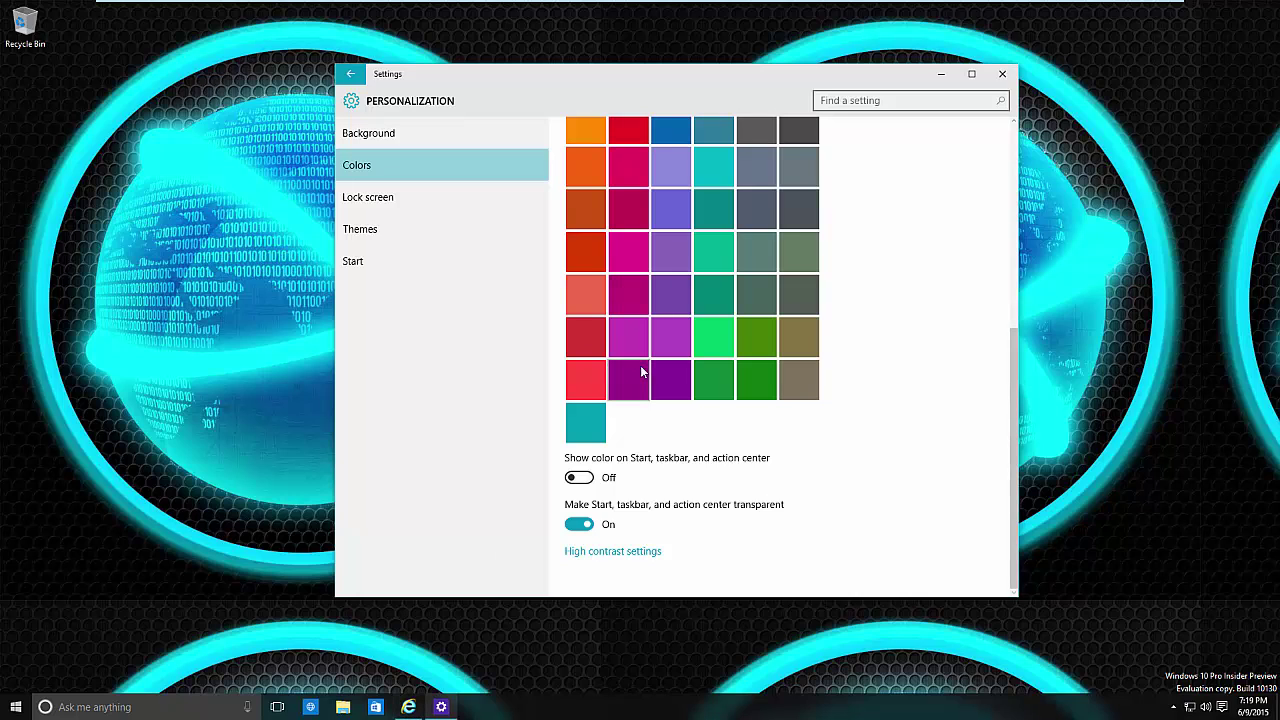
Step: Try the magenta accent color, return to teal, and turn on showing color on Start, taskbar, and action center
click(635, 332)
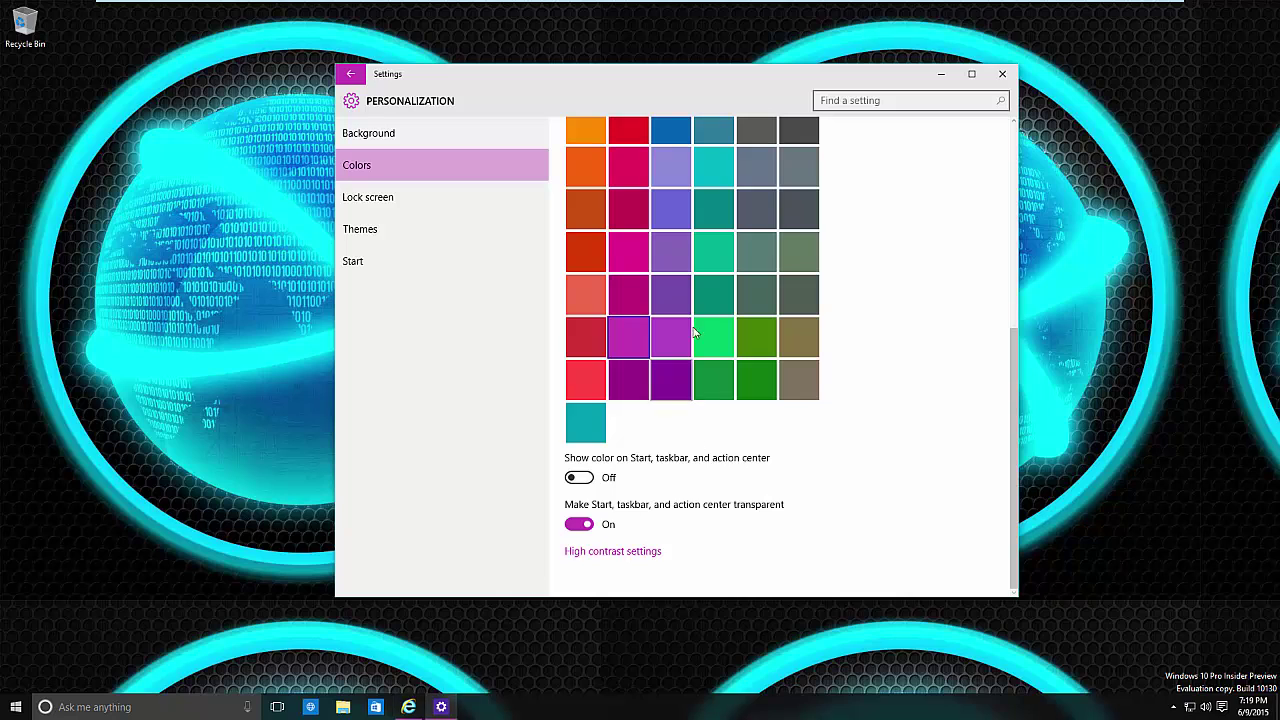
scroll(697, 330, up, 5)
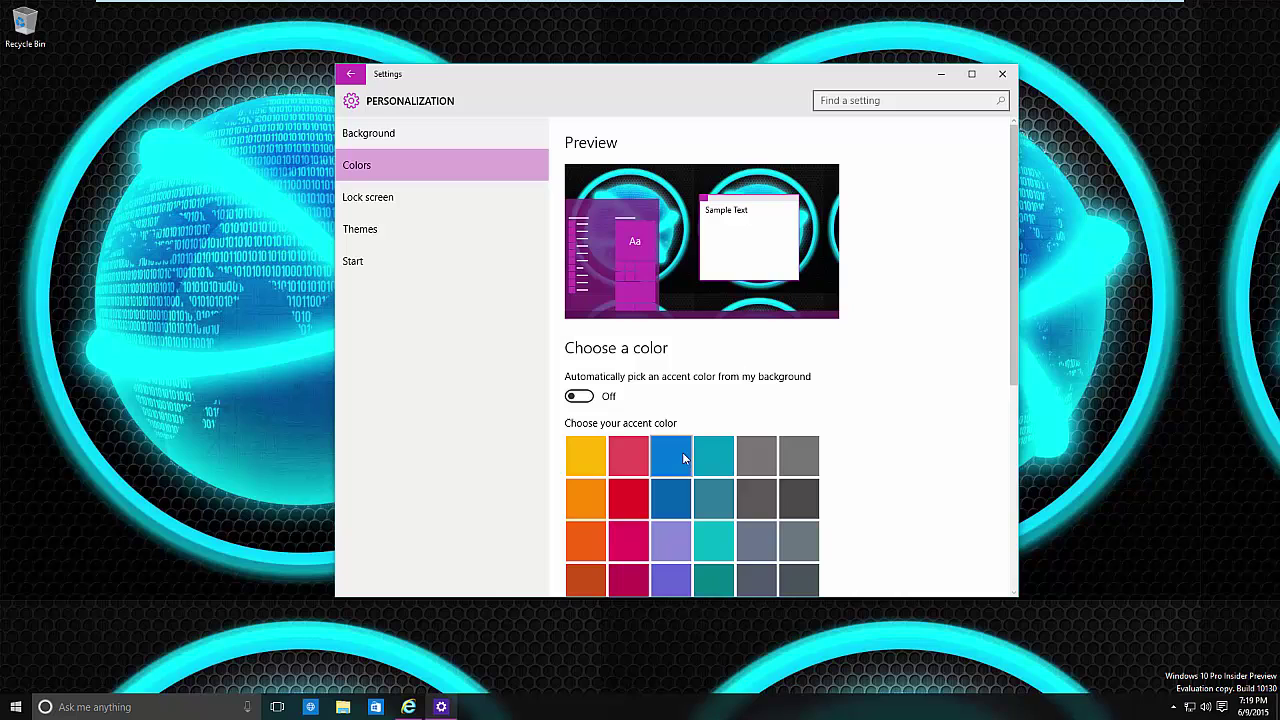
click(721, 455)
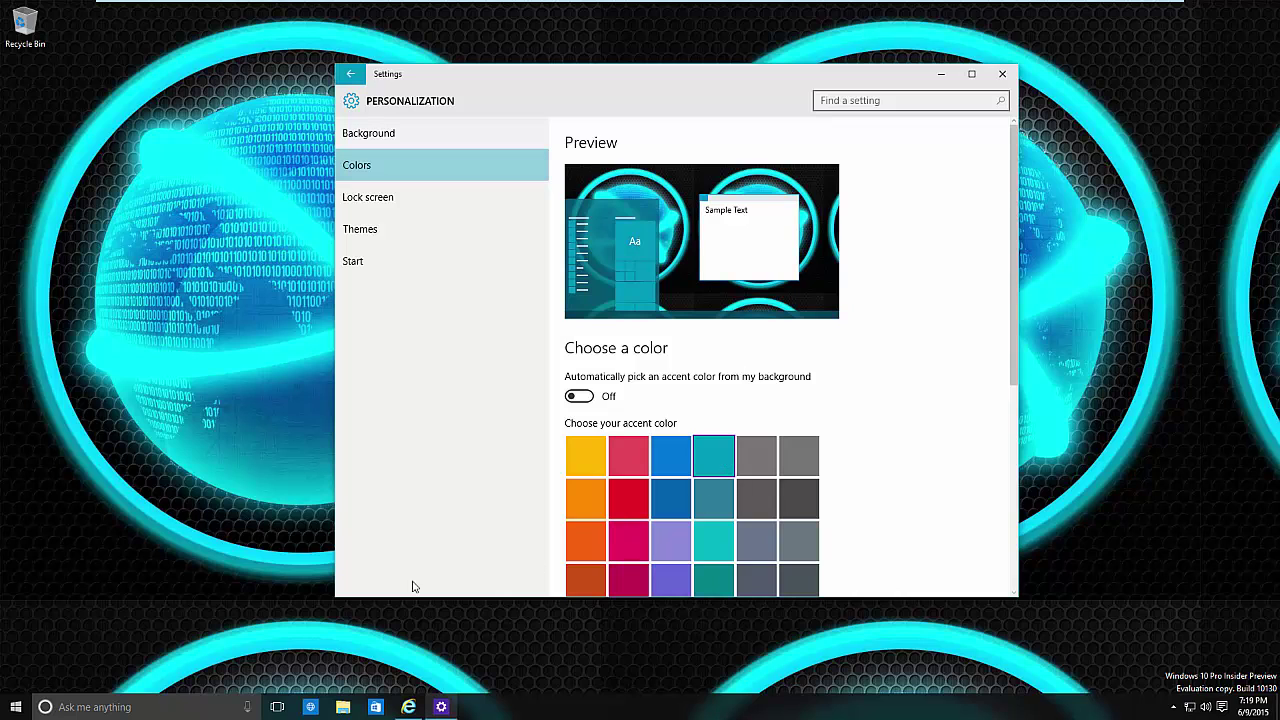
scroll(578, 517, down, 5)
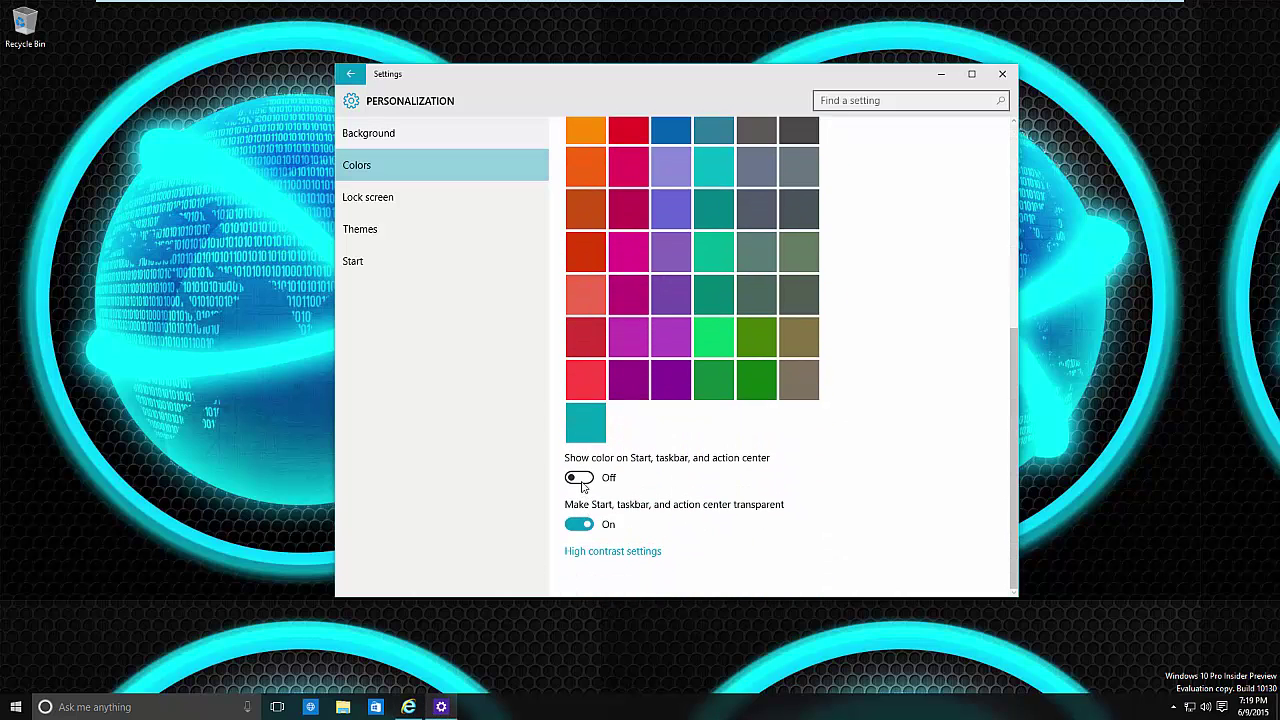
click(580, 478)
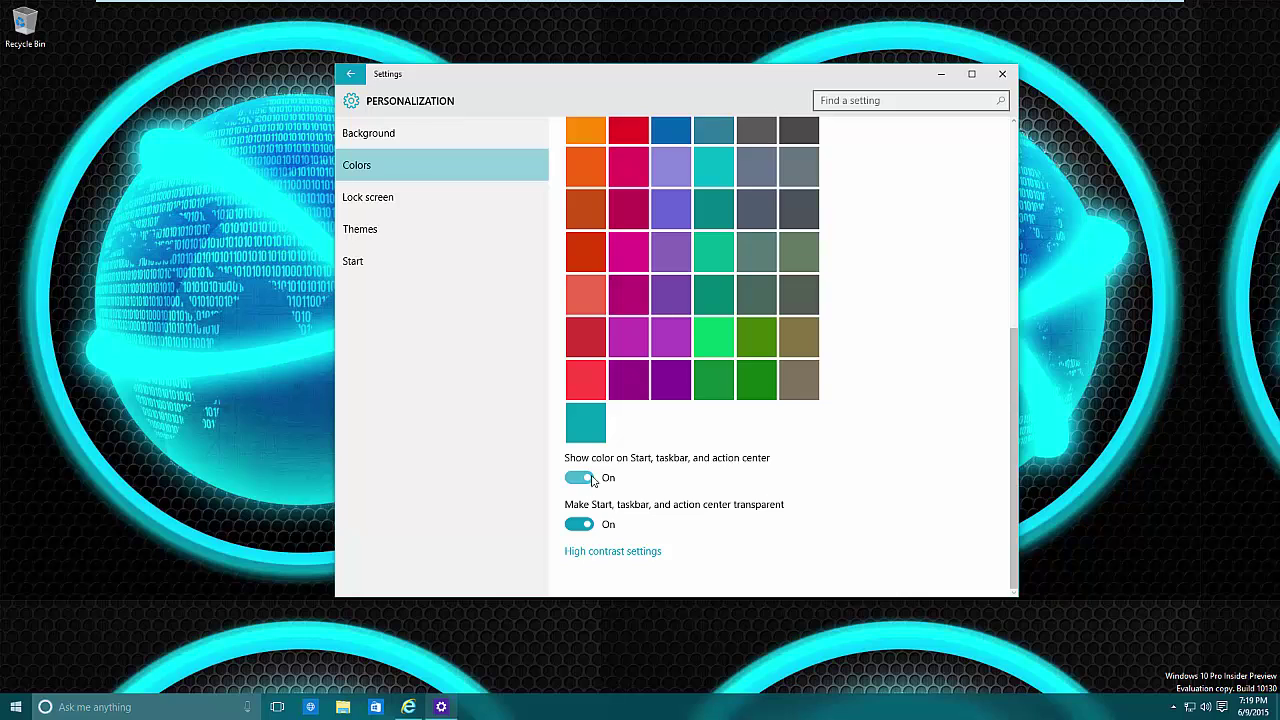
Step: Try the dark magenta, rose red and yellow accent colors in turn, ending on teal from the first row
scroll(614, 468, up, 5)
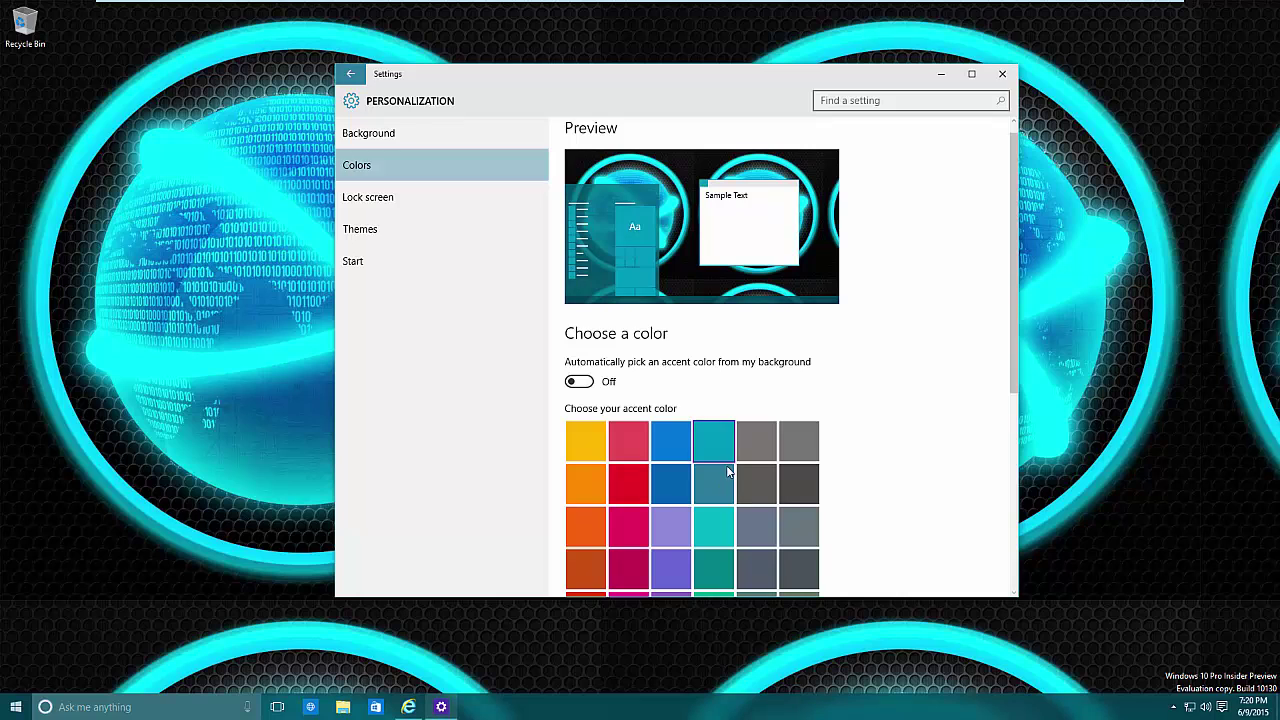
scroll(727, 562, down, 1)
scroll(727, 562, down, 2)
click(628, 490)
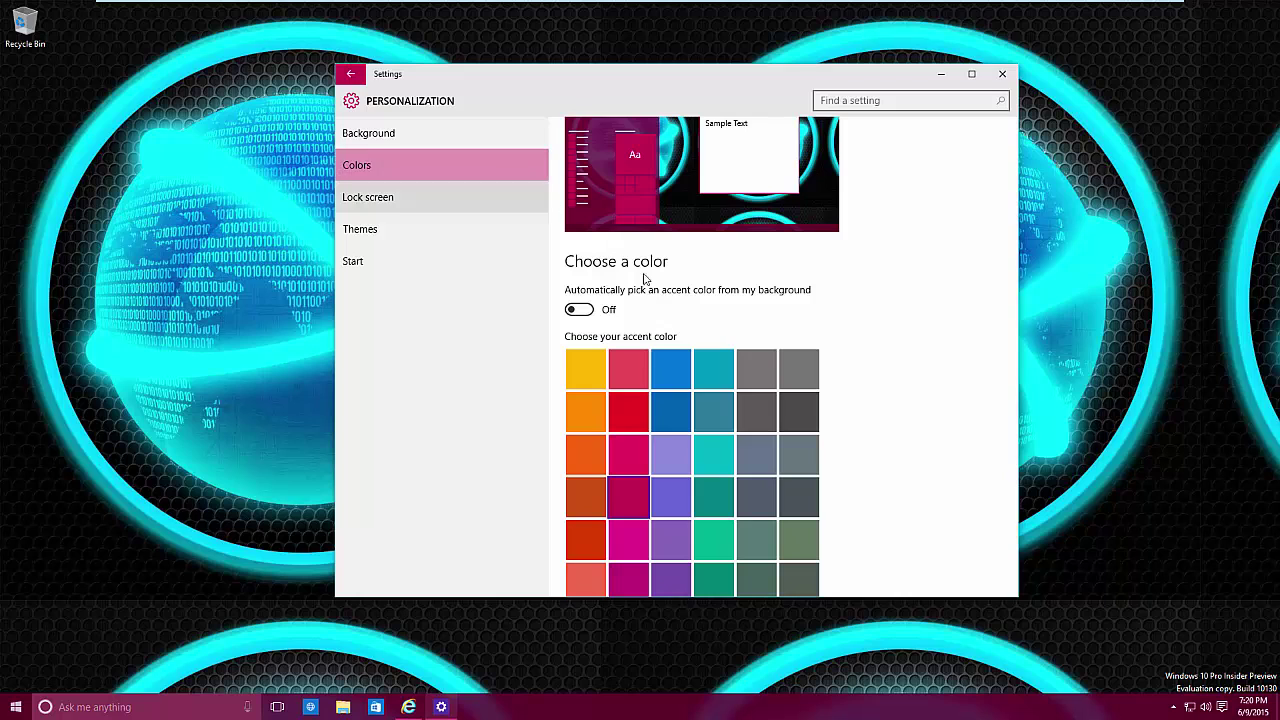
scroll(699, 470, up, 1)
click(619, 440)
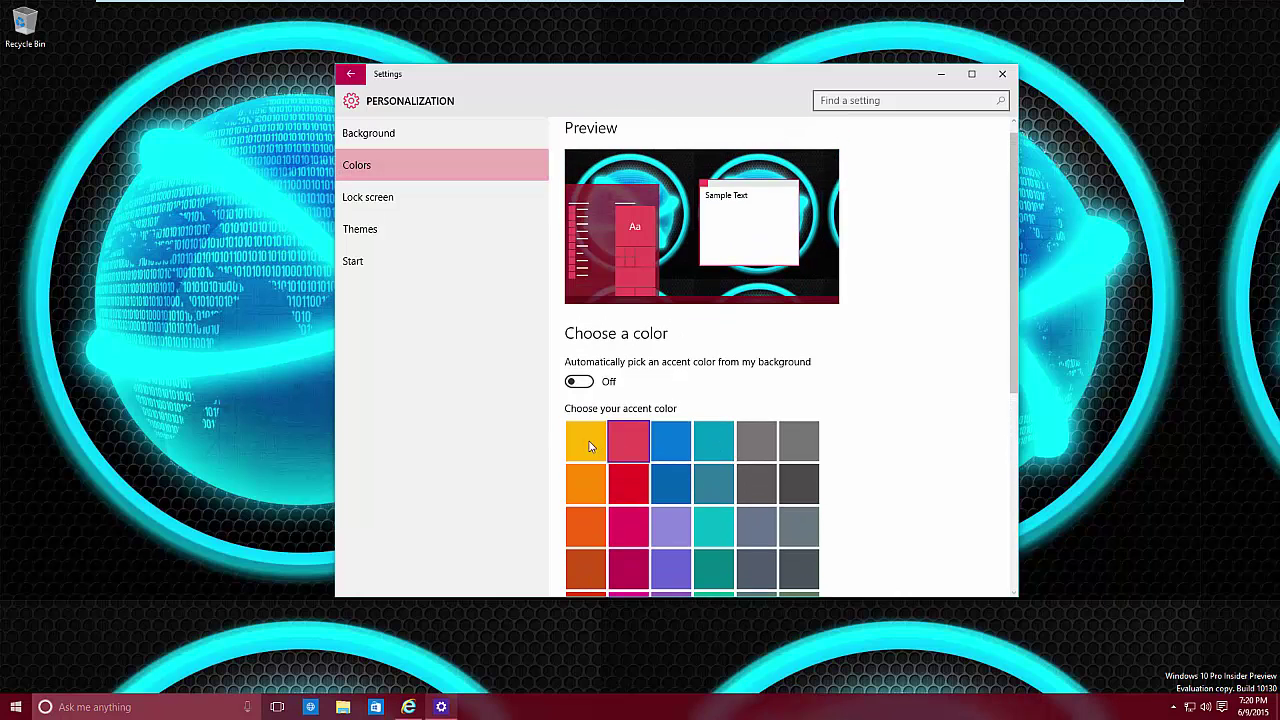
click(585, 443)
click(714, 443)
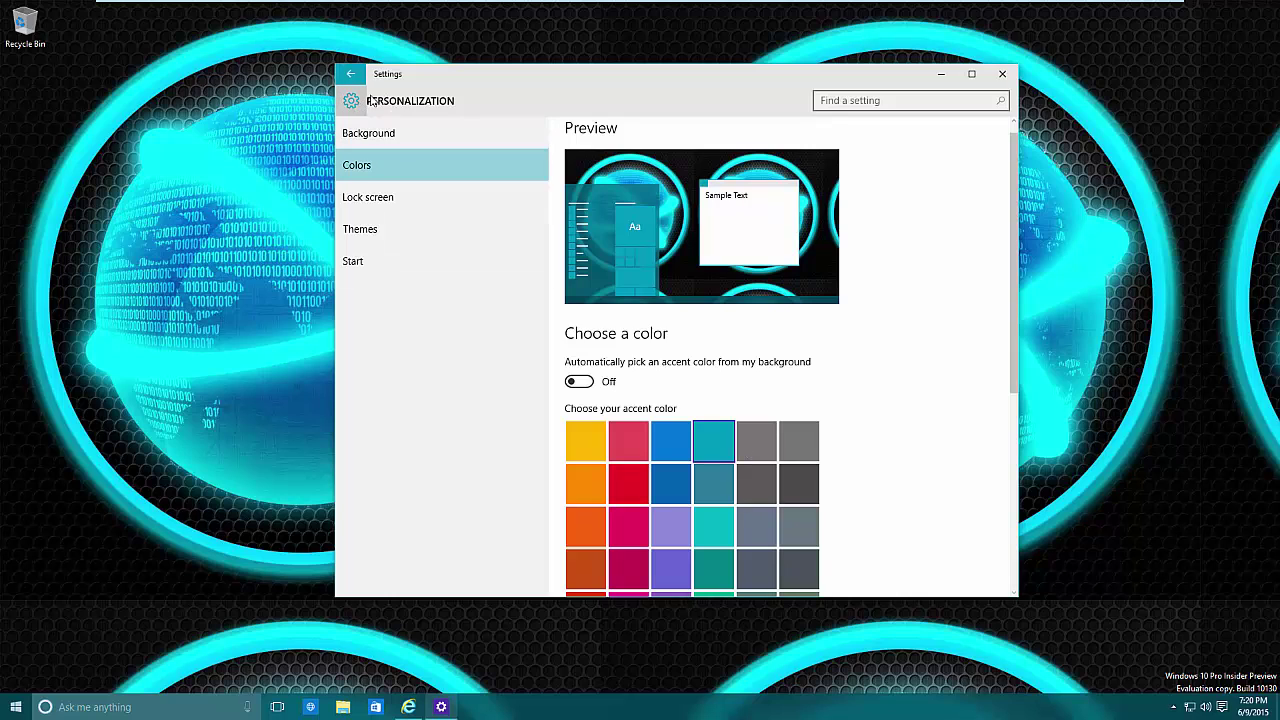
Step: Try the dark gray accent color in the second row and the yellow one, ending on teal again
scroll(700, 500, down, 2)
click(798, 407)
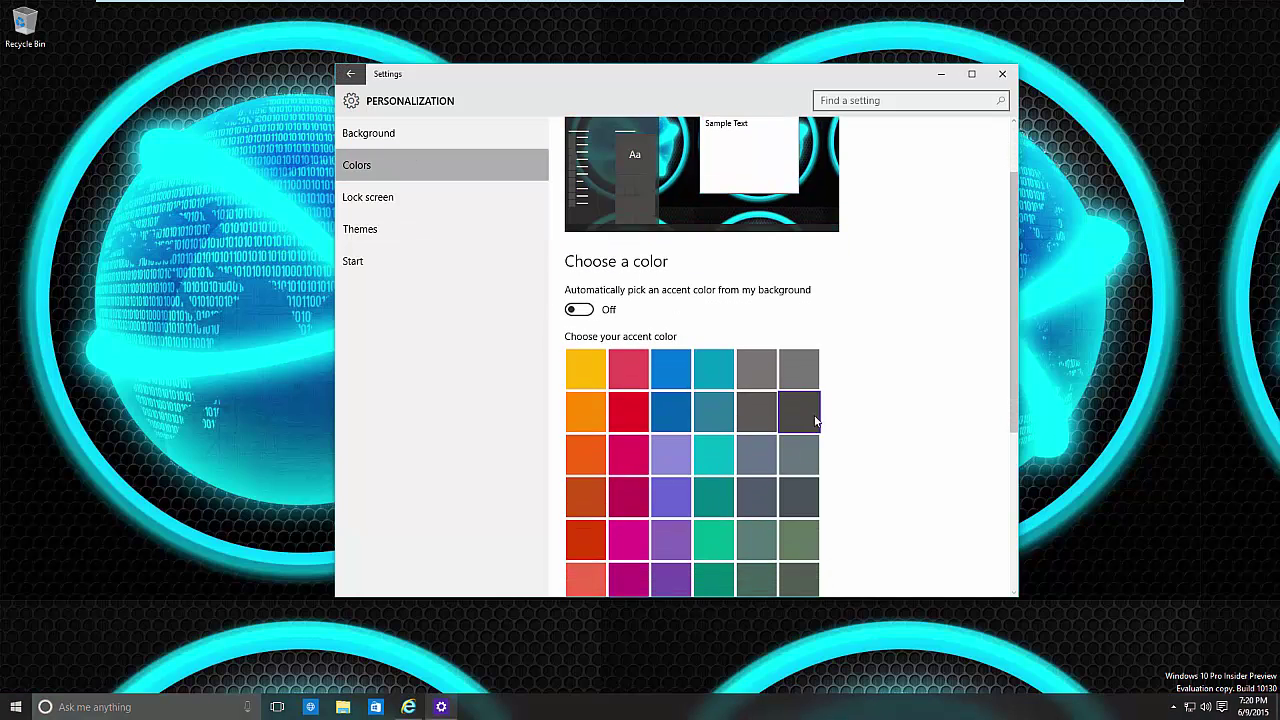
click(577, 366)
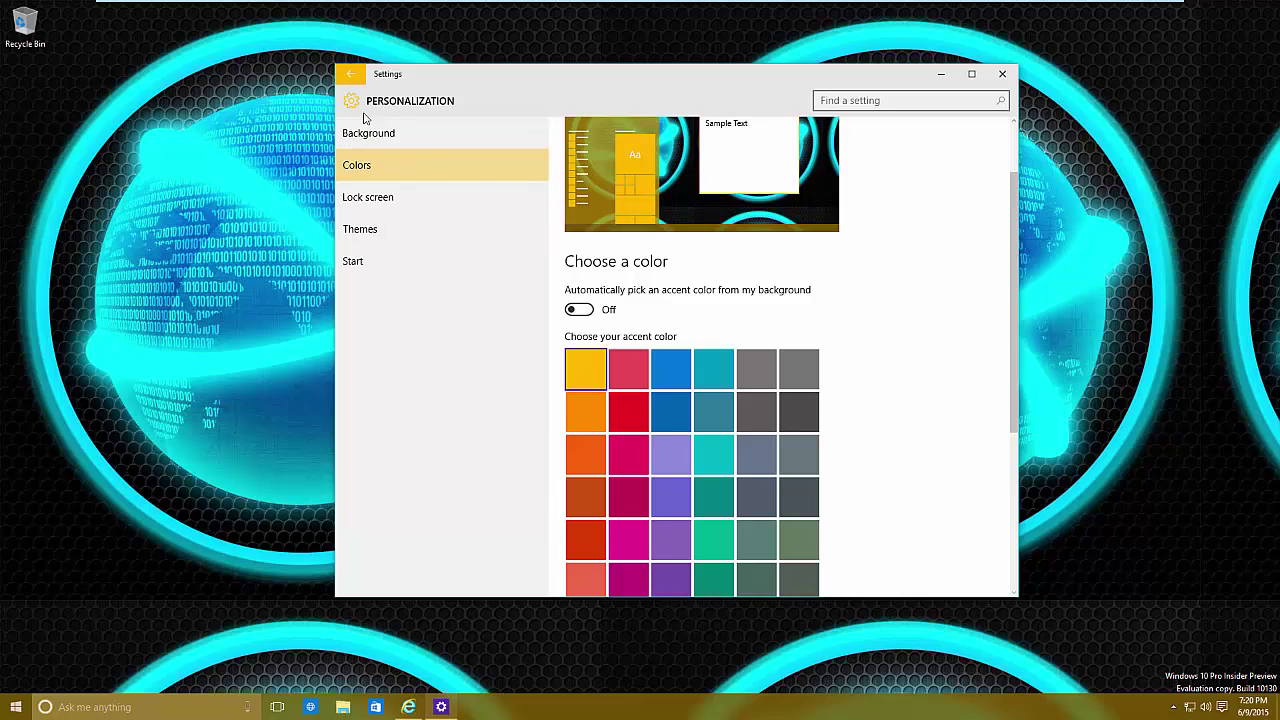
click(727, 378)
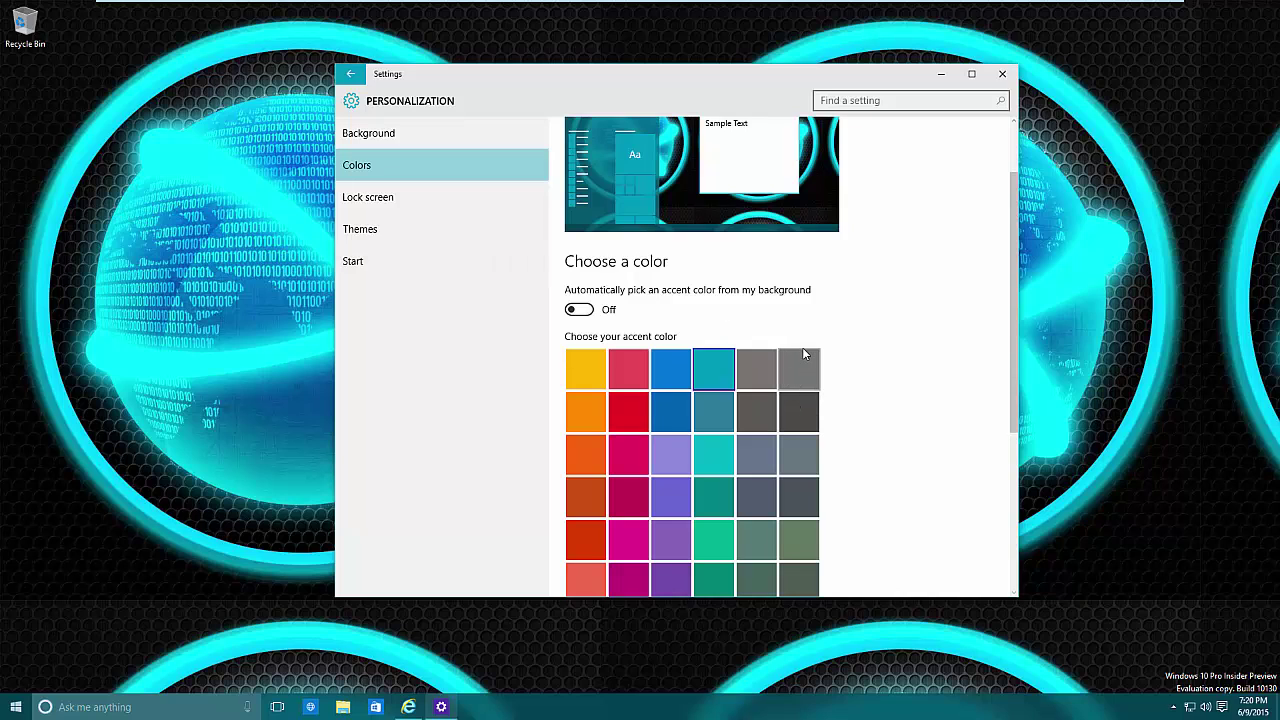
Step: Look over the Colors page options, view its High contrast settings, and return to the Settings home page
scroll(843, 342, up, 2)
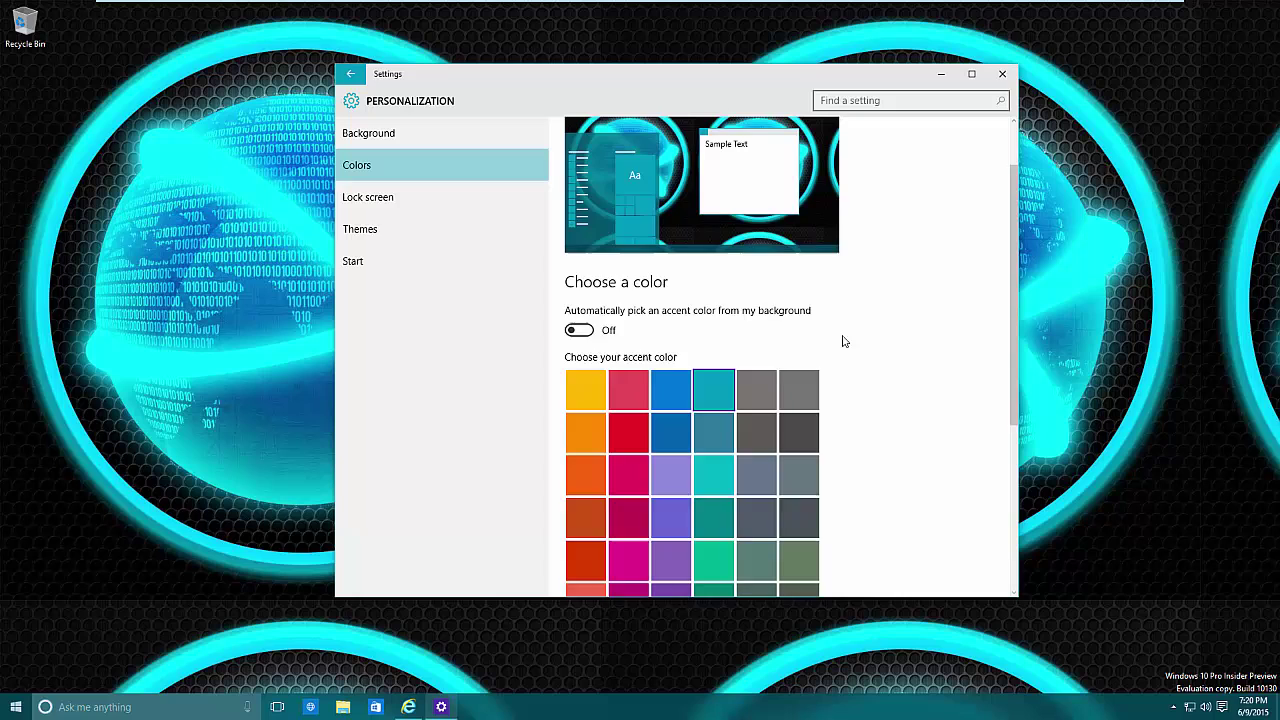
scroll(843, 342, down, 5)
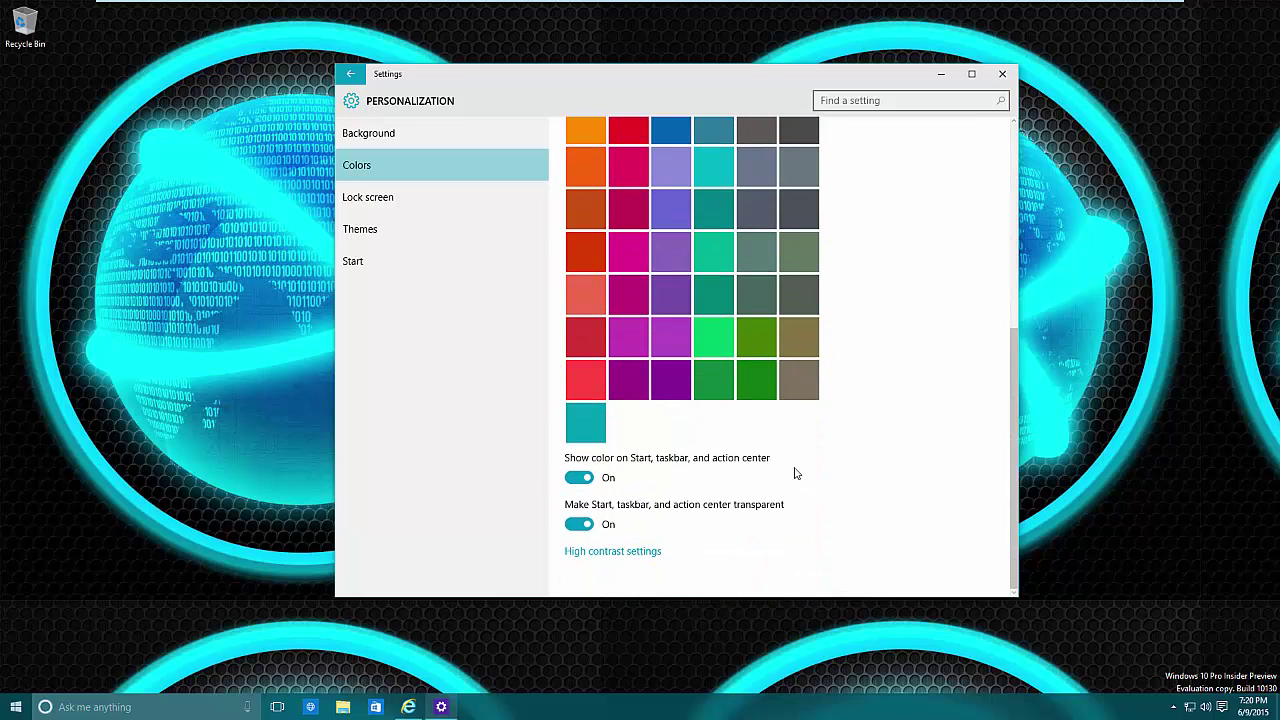
scroll(795, 474, up, 5)
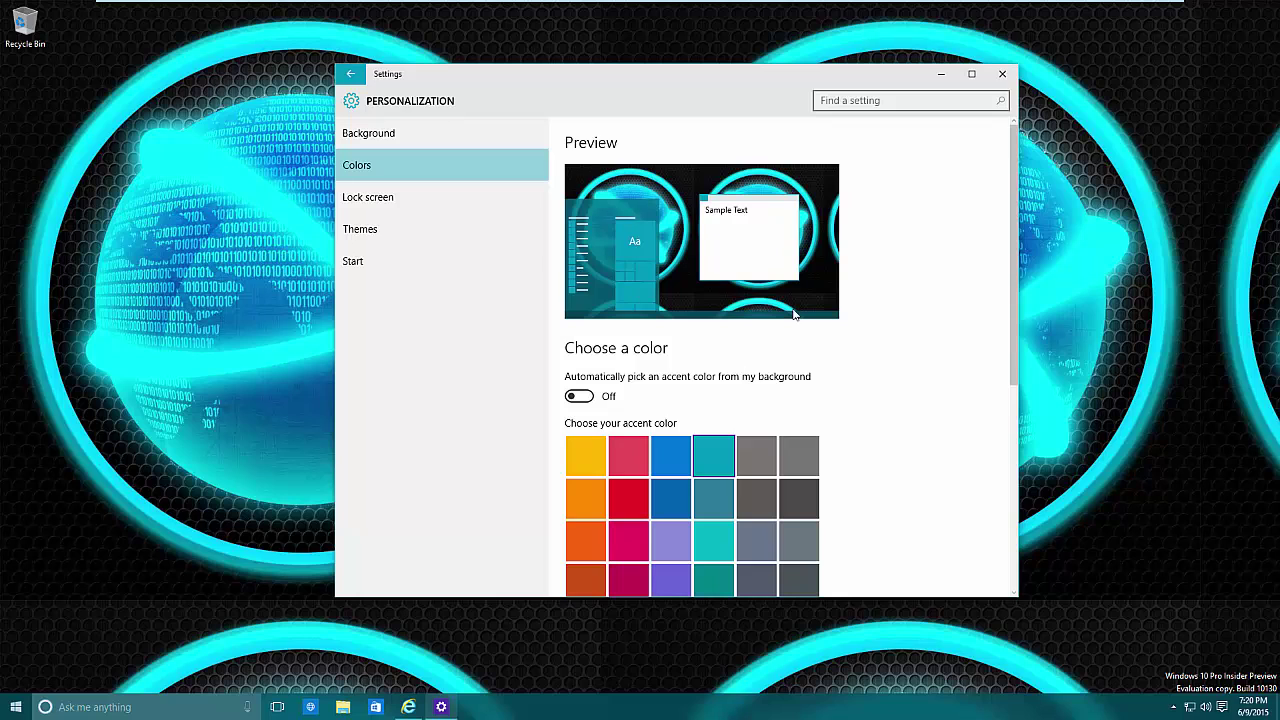
scroll(820, 350, down, 5)
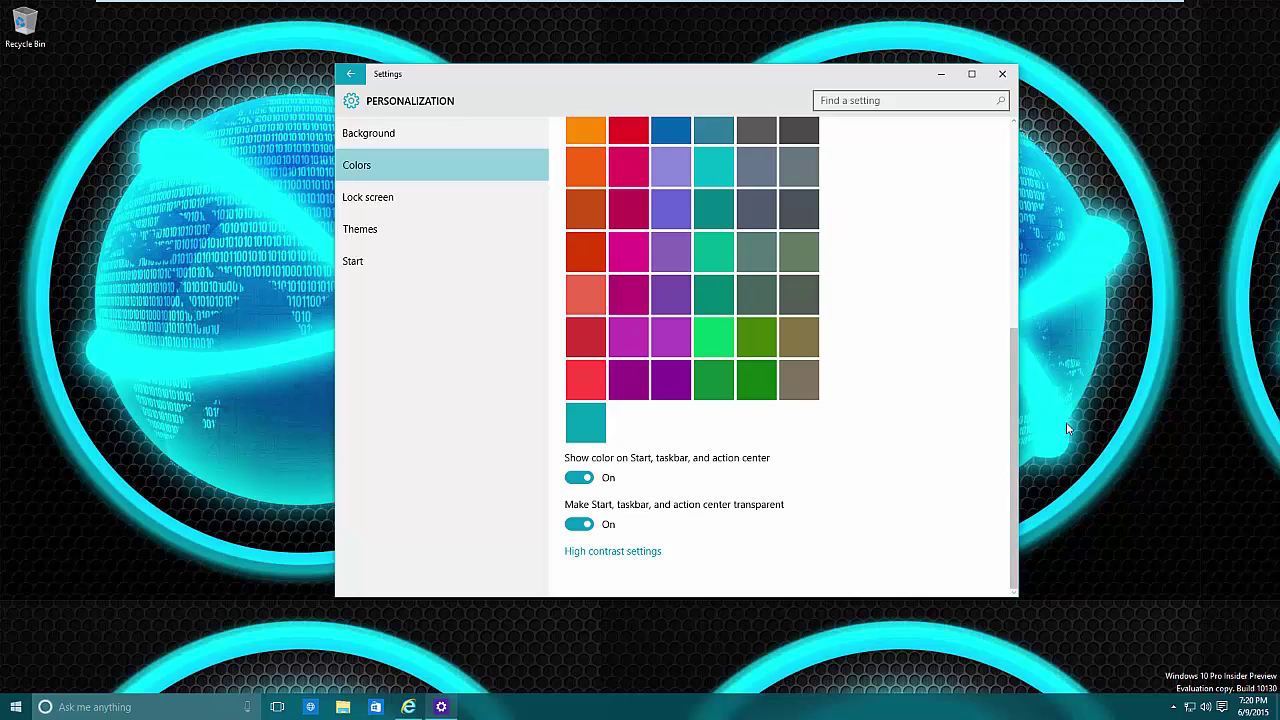
click(632, 553)
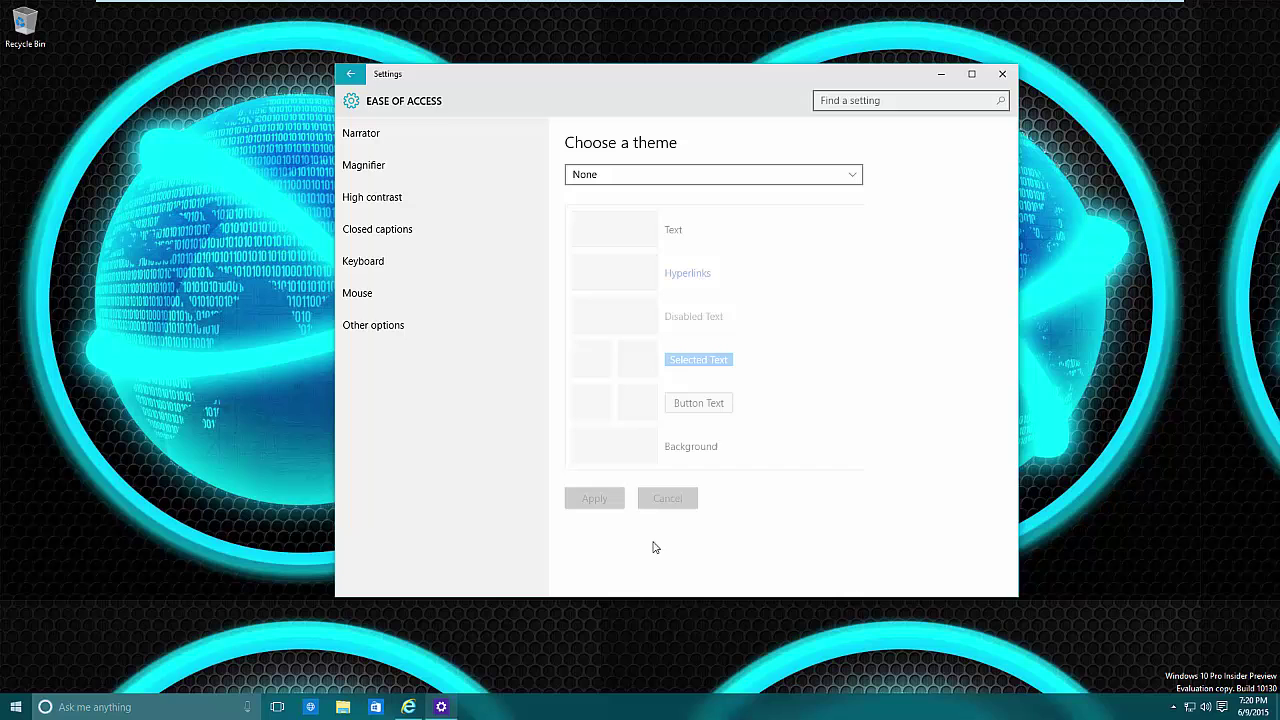
click(350, 74)
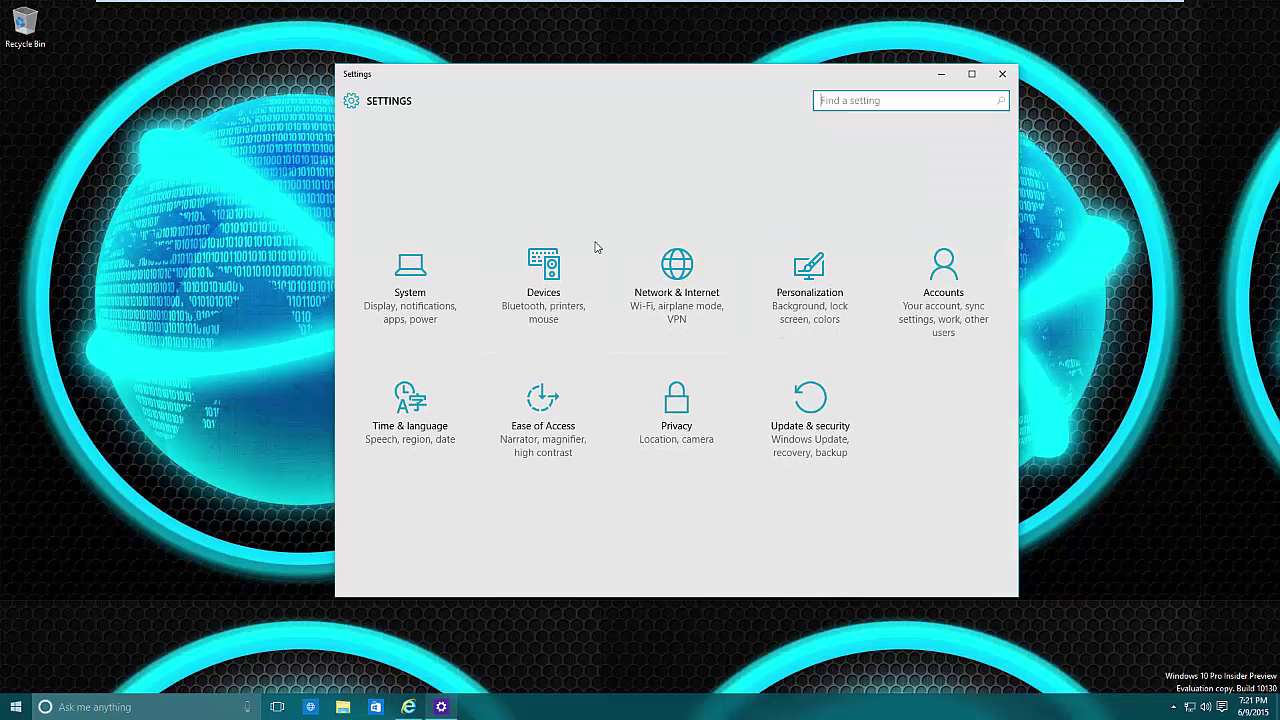
Step: Reopen the Personalization settings from the desktop and open the High contrast settings linked on the Colors page
right_click(1105, 476)
click(1138, 602)
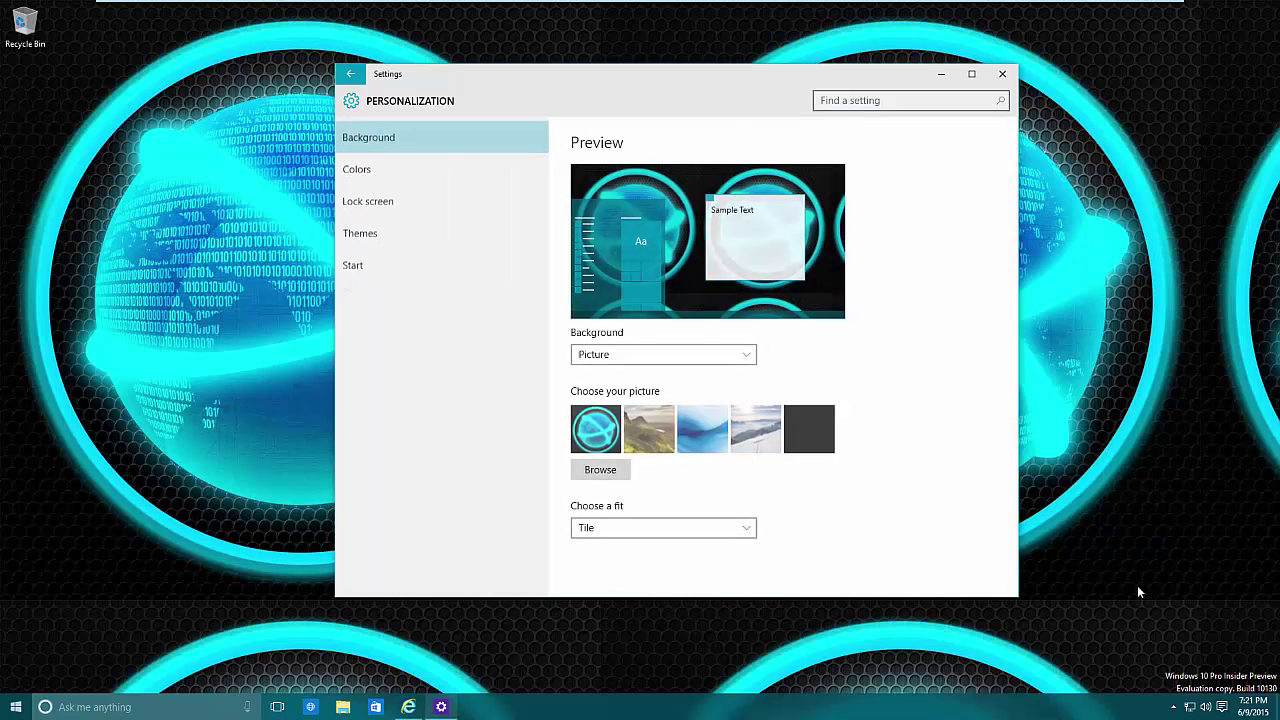
click(480, 166)
scroll(610, 480, down, 5)
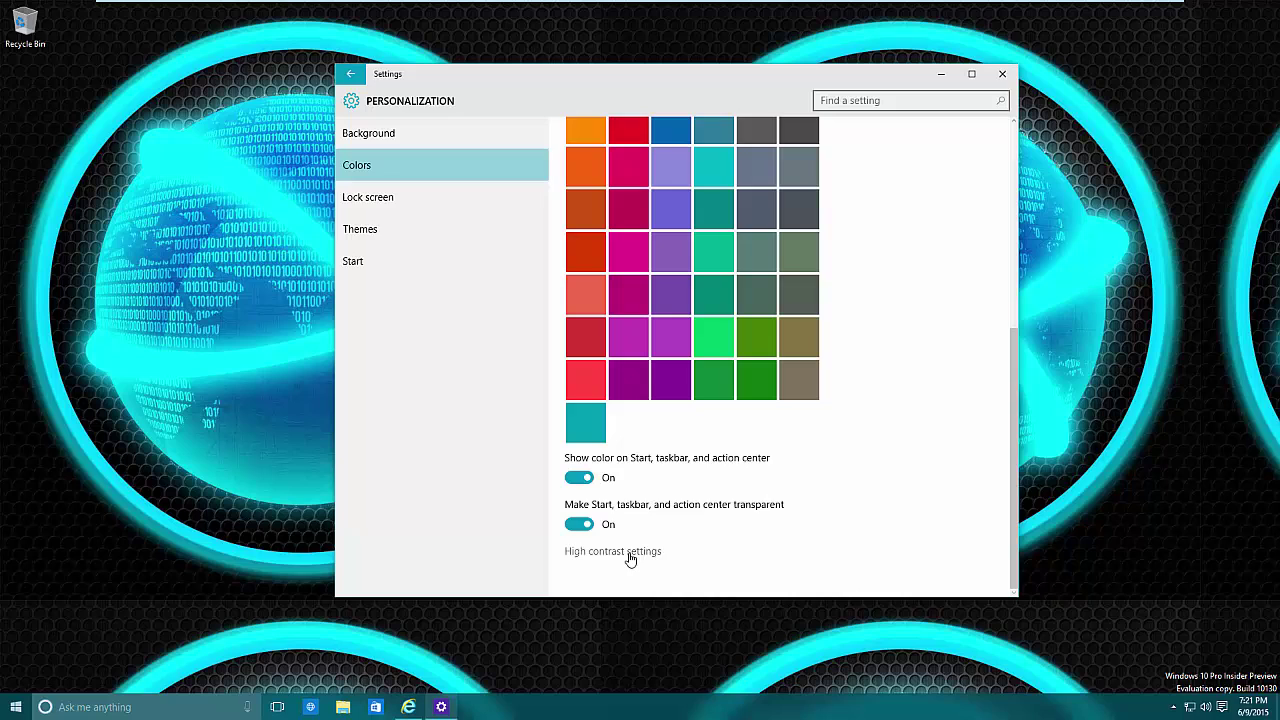
click(629, 555)
Step: Choose the High Contrast #1 theme and set its text color to bright green
click(637, 183)
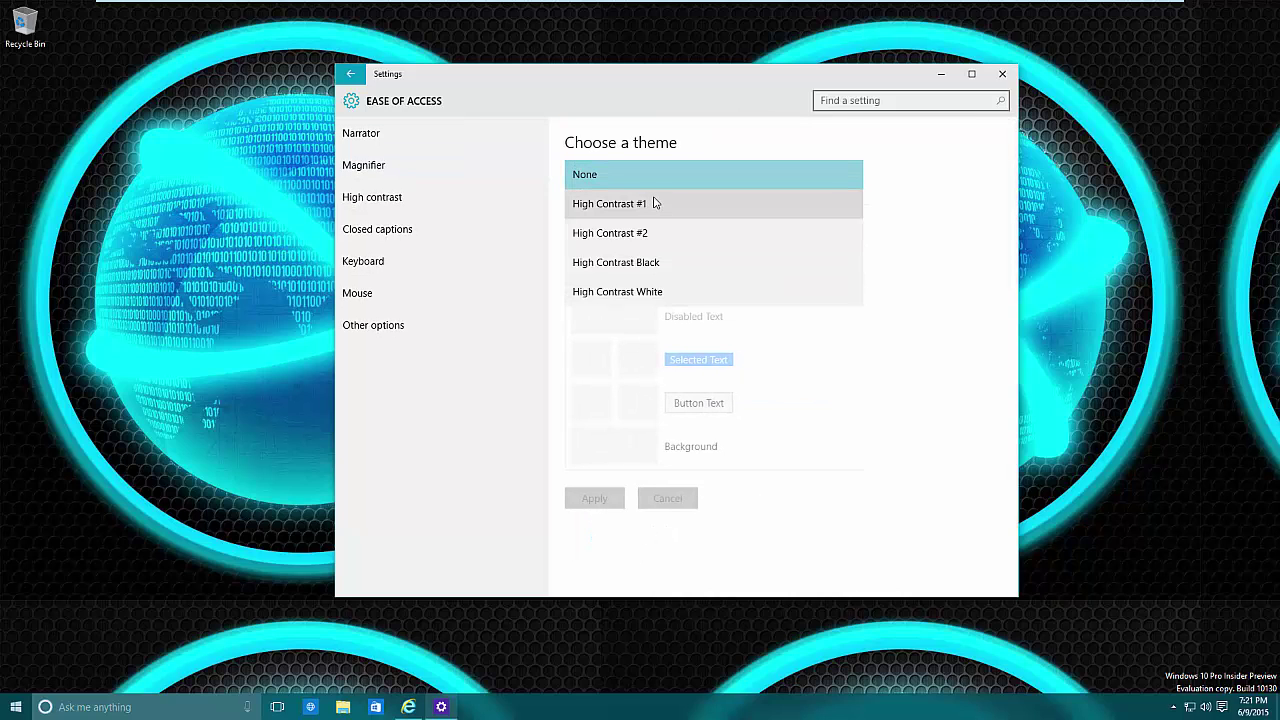
click(655, 204)
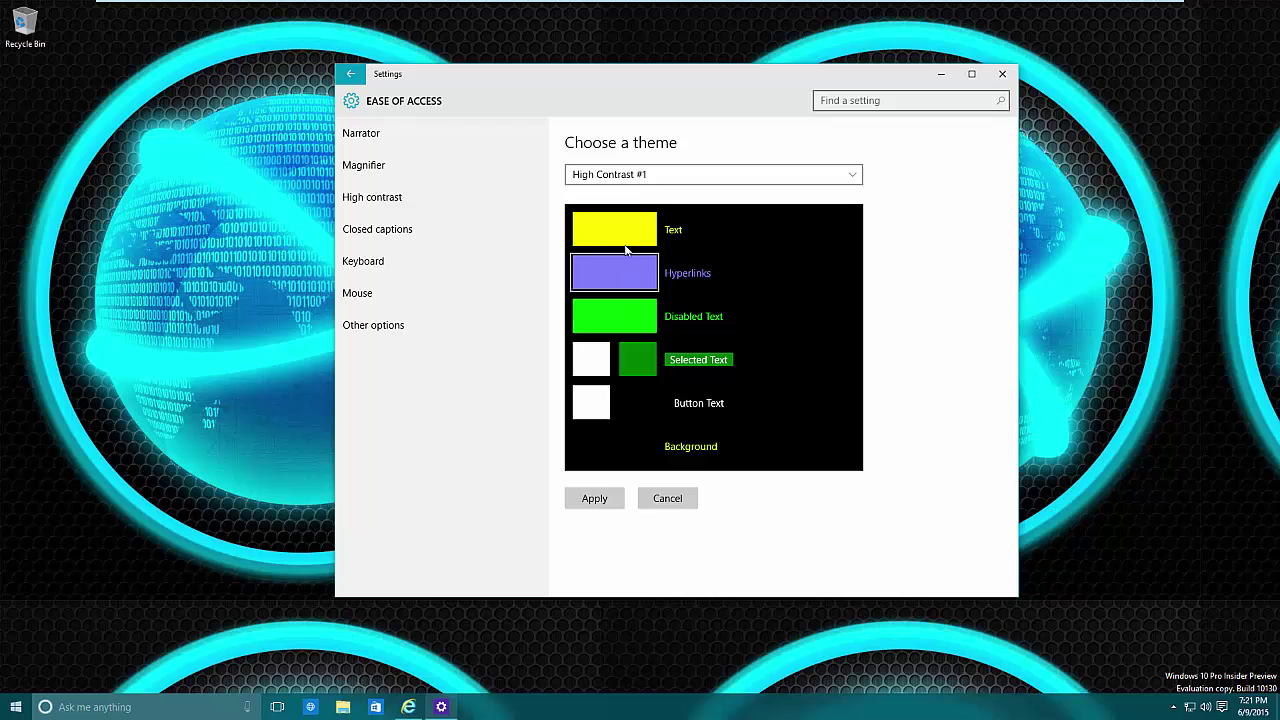
click(627, 233)
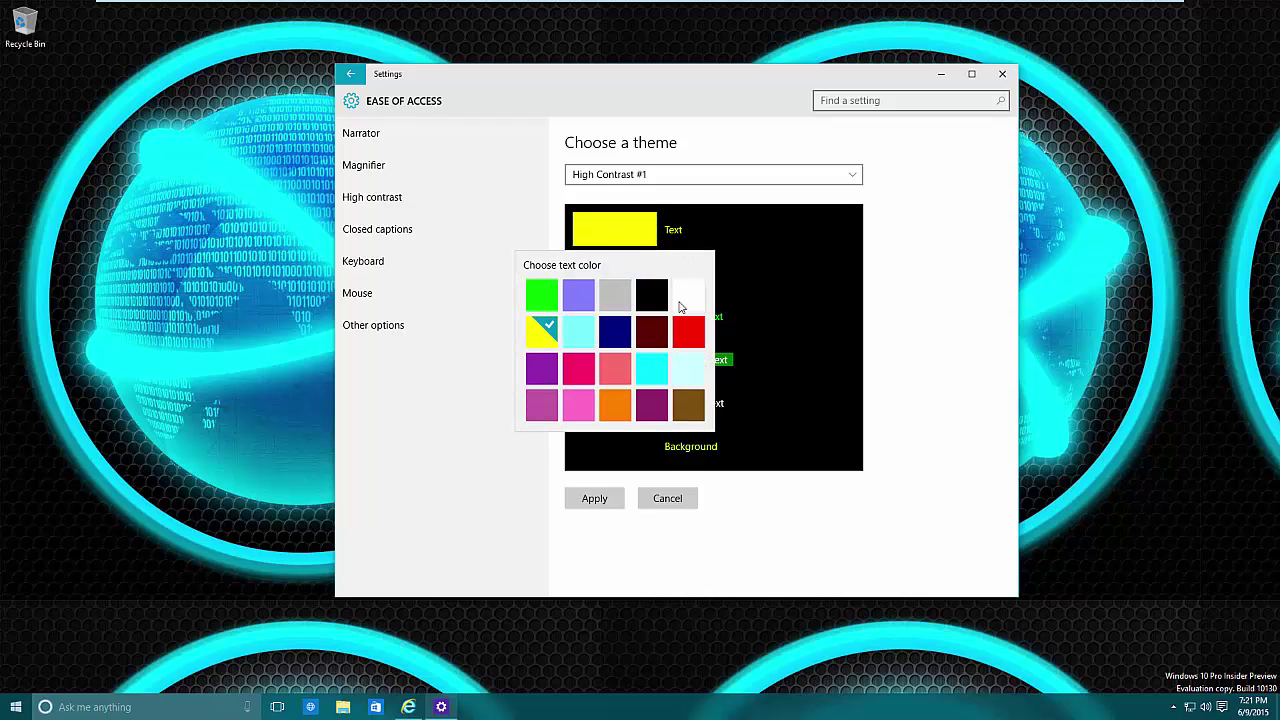
click(950, 341)
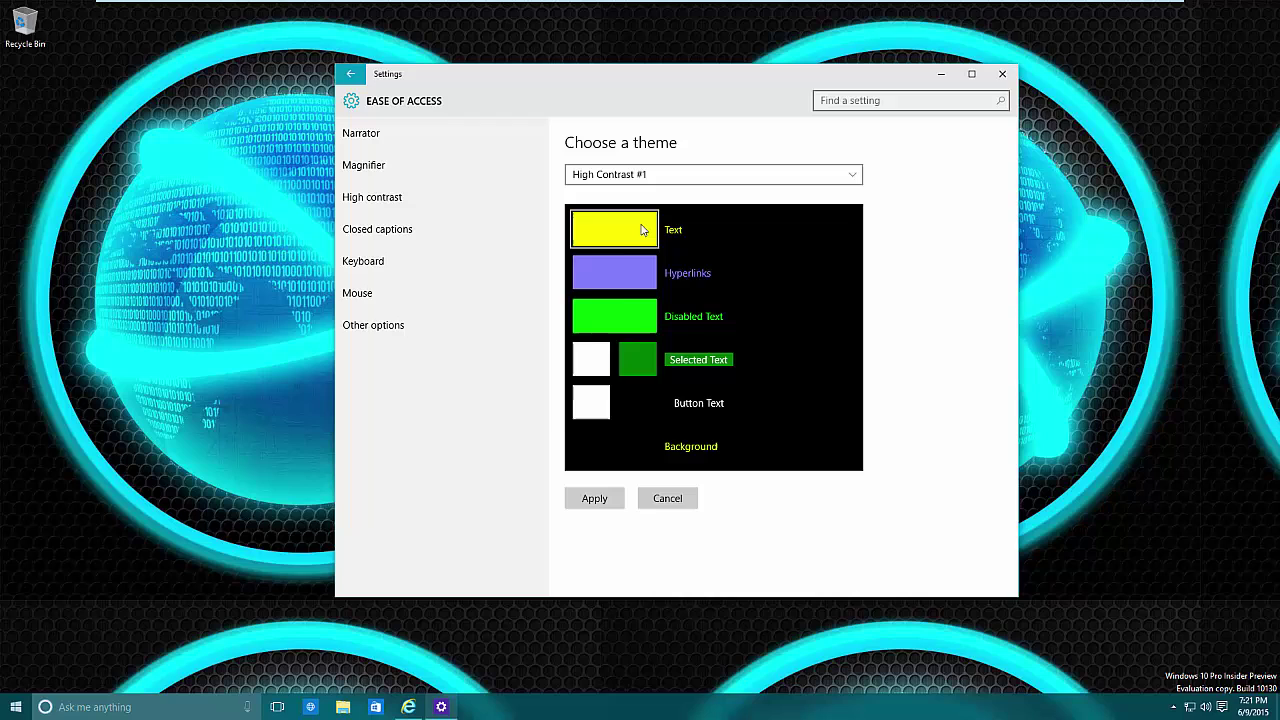
click(642, 230)
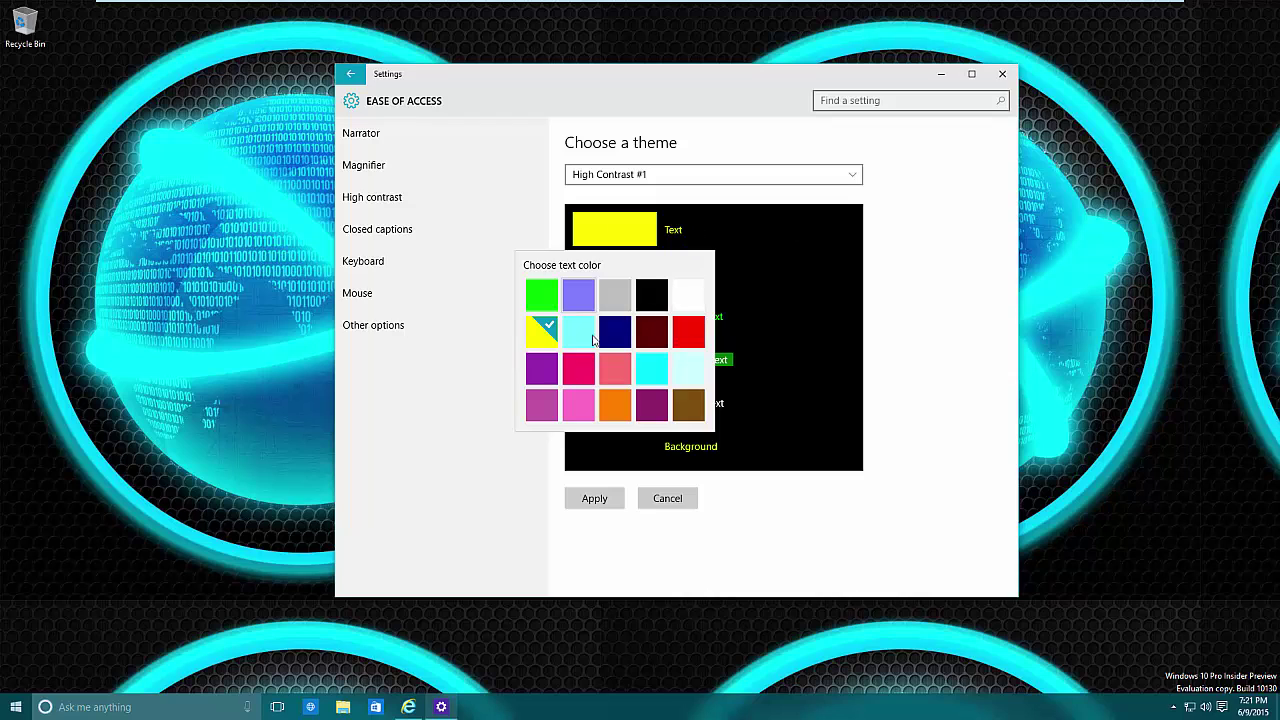
click(544, 302)
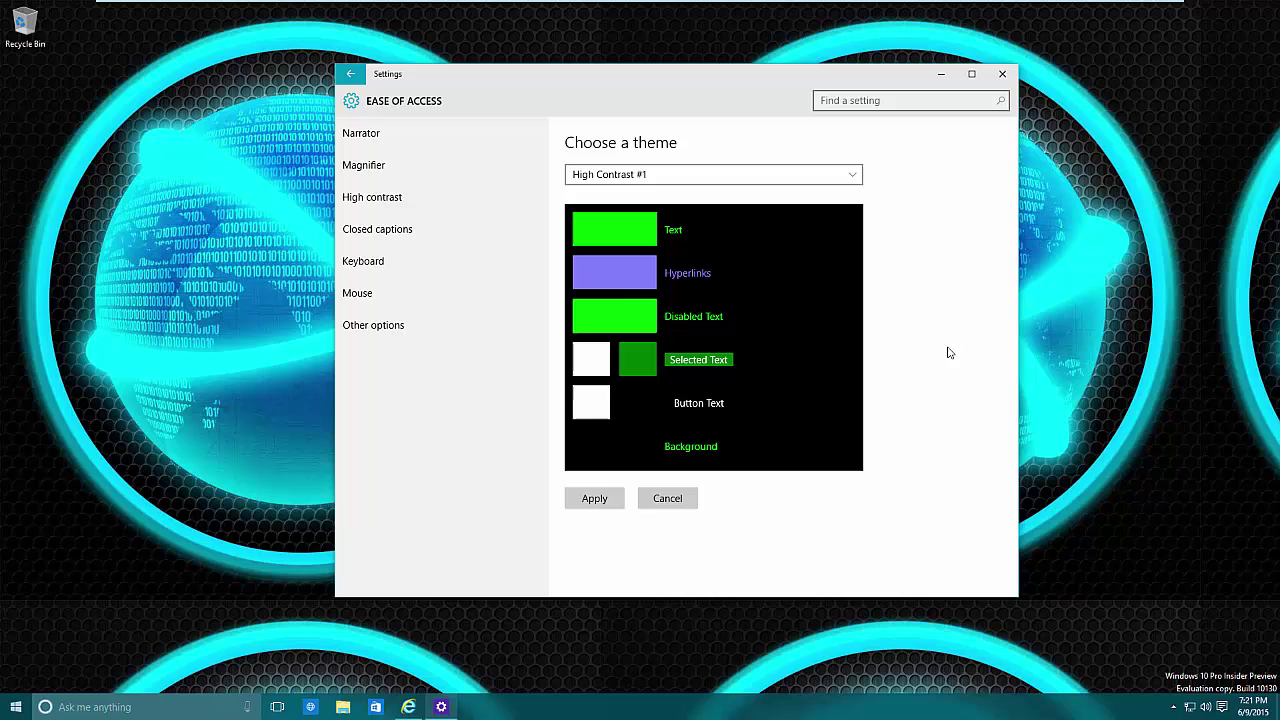
Step: Set the high contrast theme's hyperlink text color to cyan
click(637, 290)
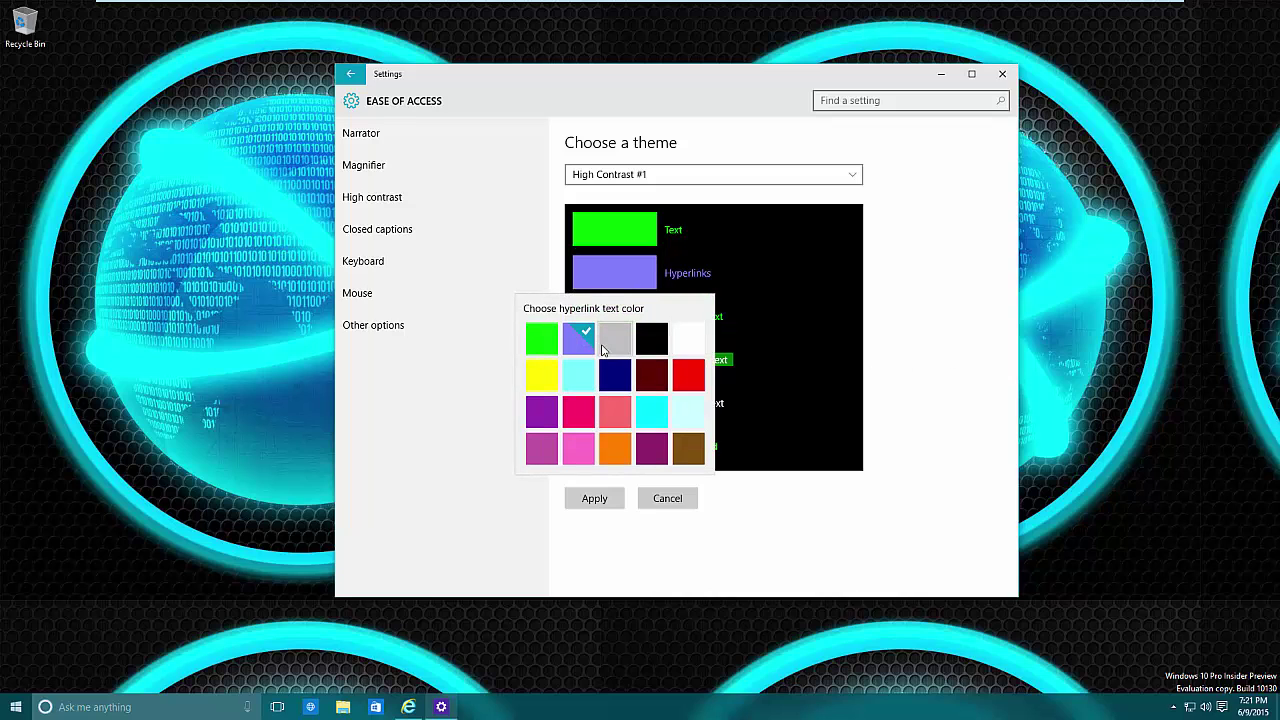
click(644, 427)
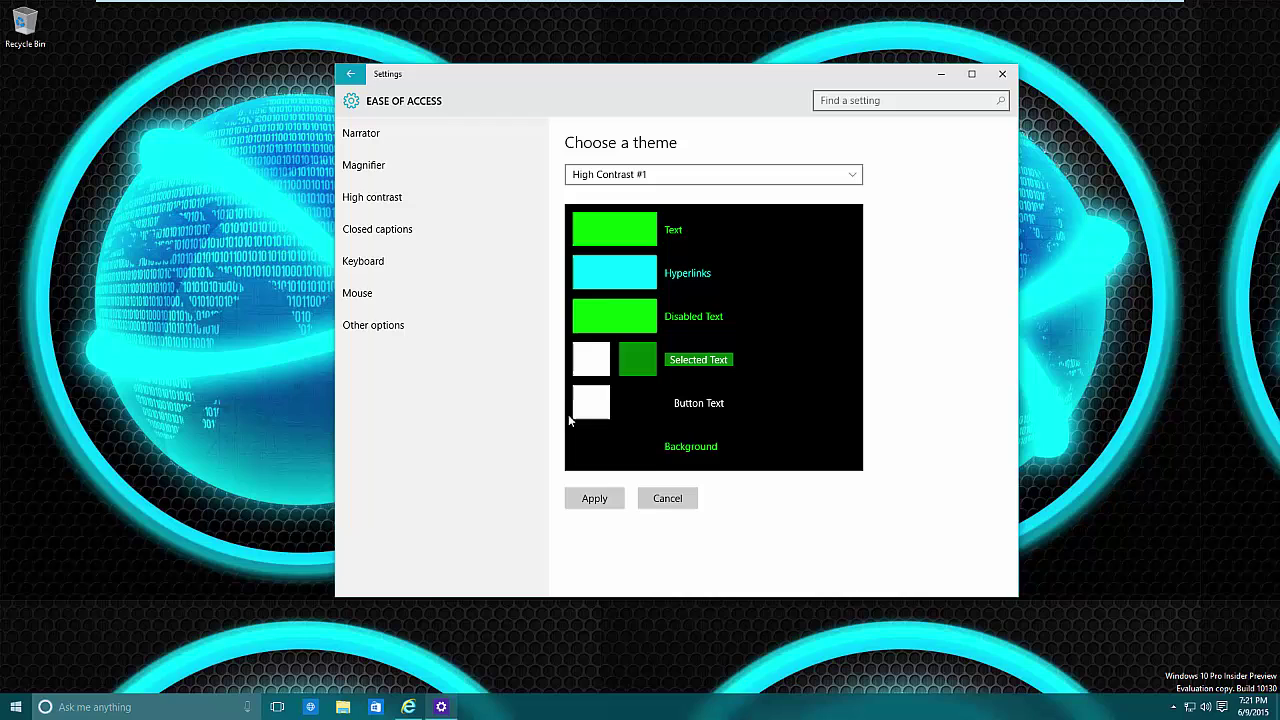
click(603, 452)
click(907, 392)
Step: Save the customized high contrast theme under the name "a" and apply it
click(592, 502)
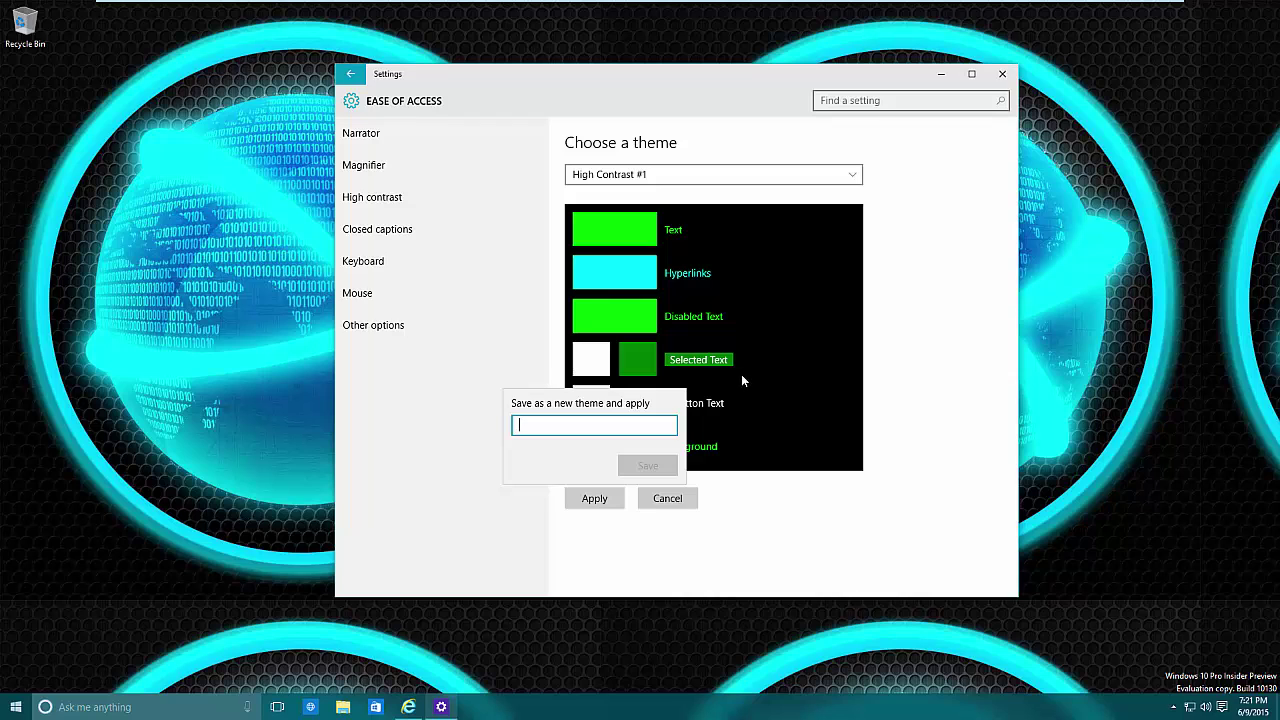
text(a)
click(648, 465)
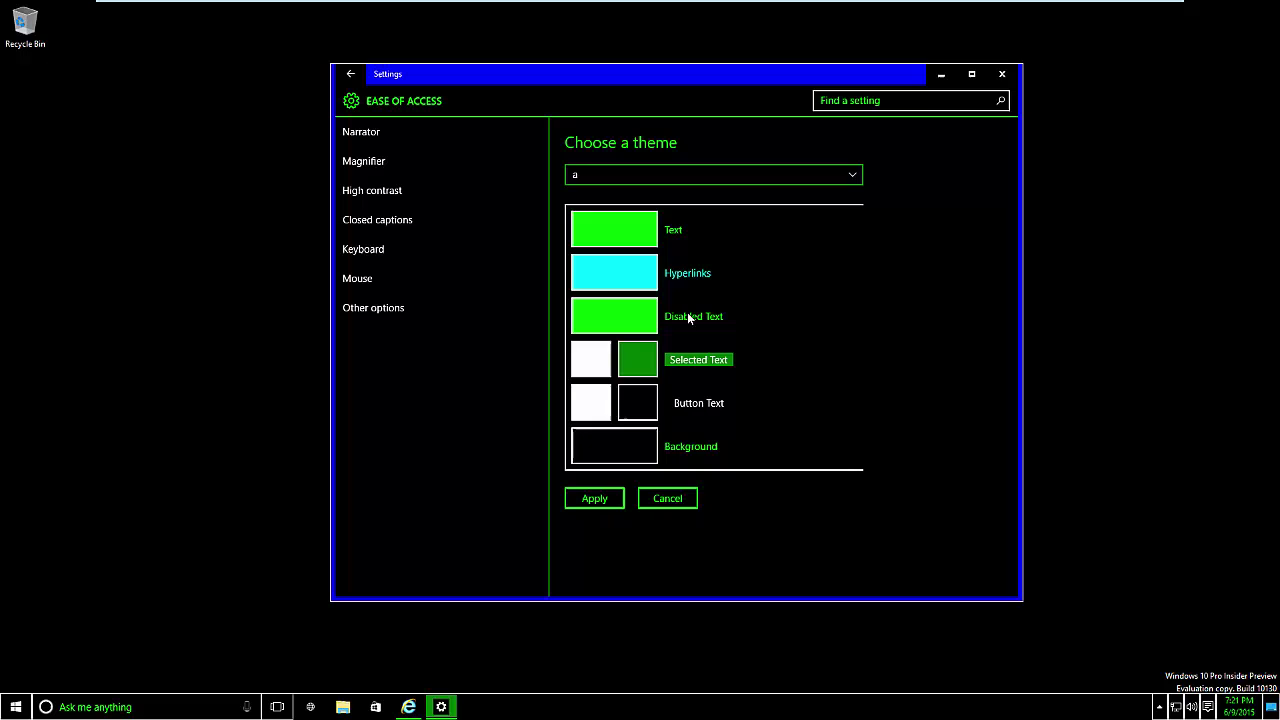
Step: Leave the Ease of Access page and reopen the Personalization settings from the desktop
click(351, 78)
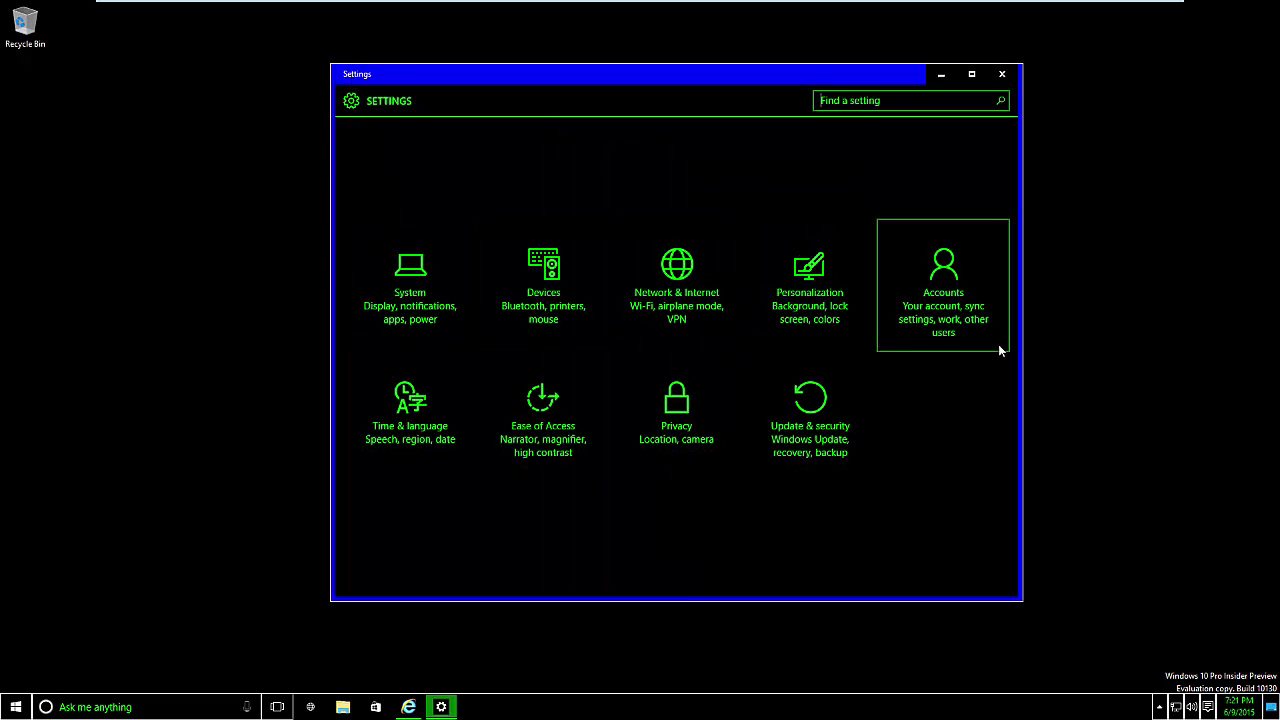
right_click(1033, 344)
click(1072, 469)
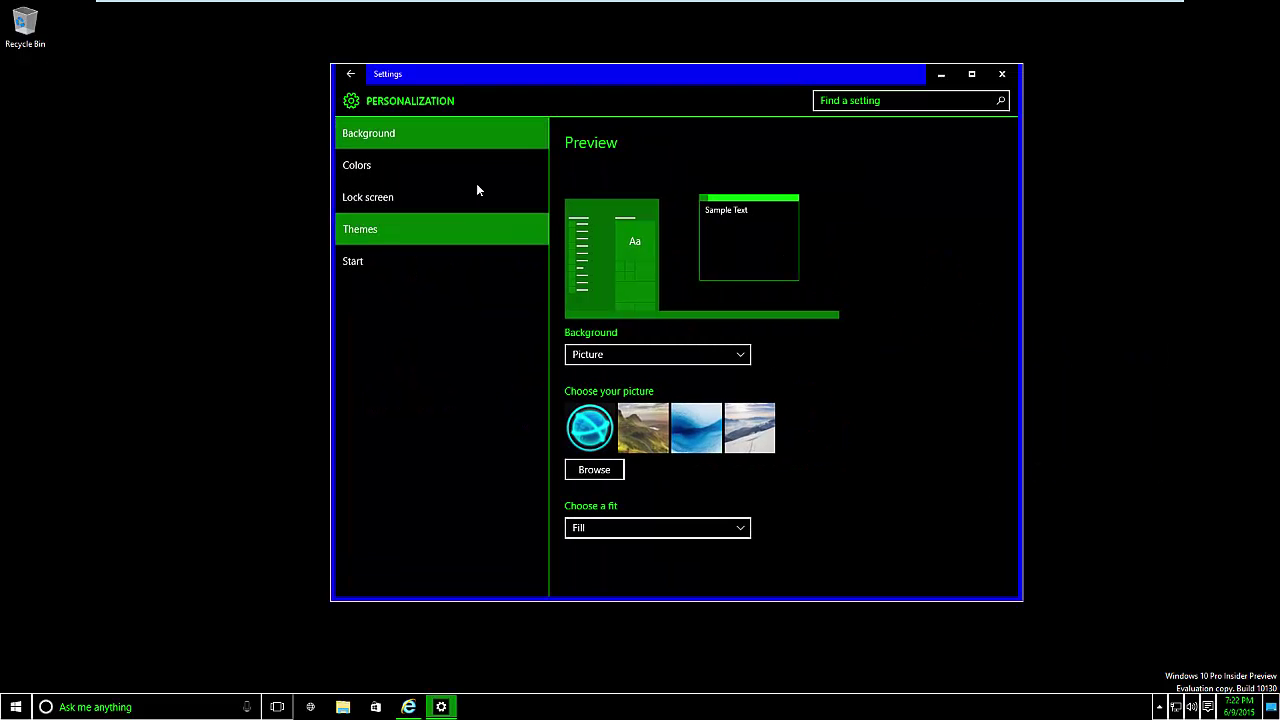
Step: Set the glowing blue globe picture as the desktop background and choose the Tile fit
click(610, 446)
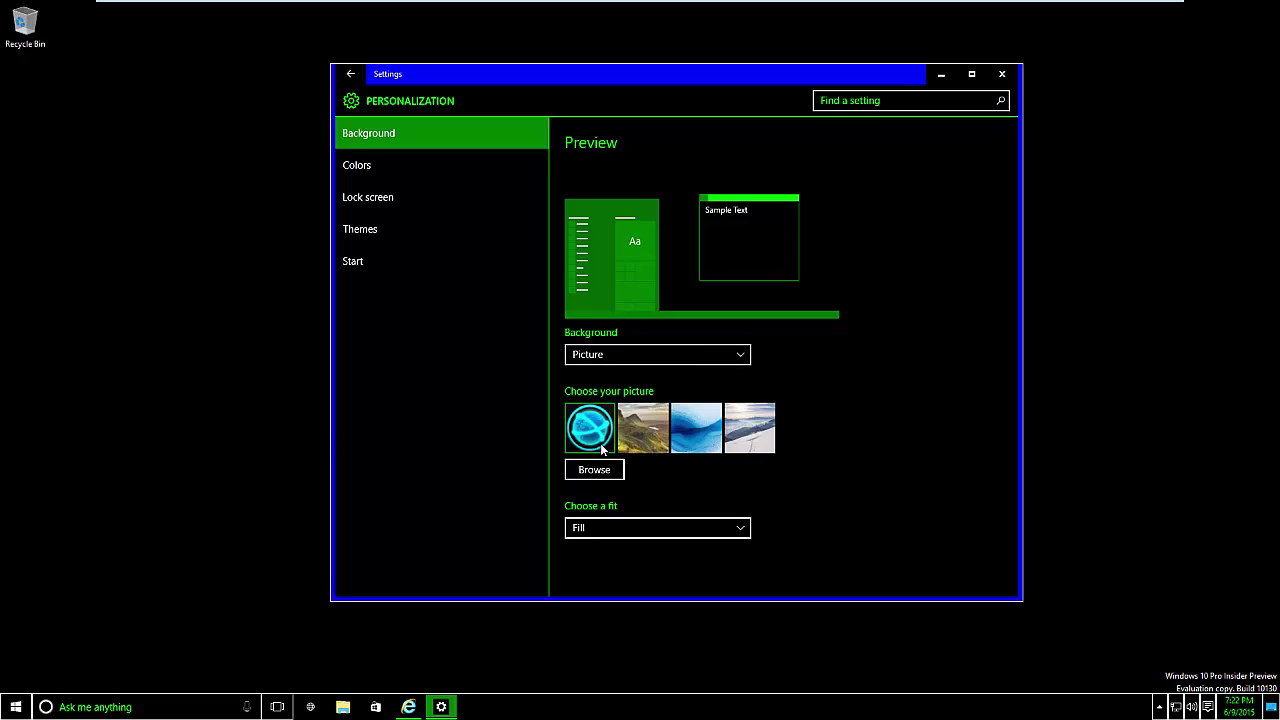
click(605, 476)
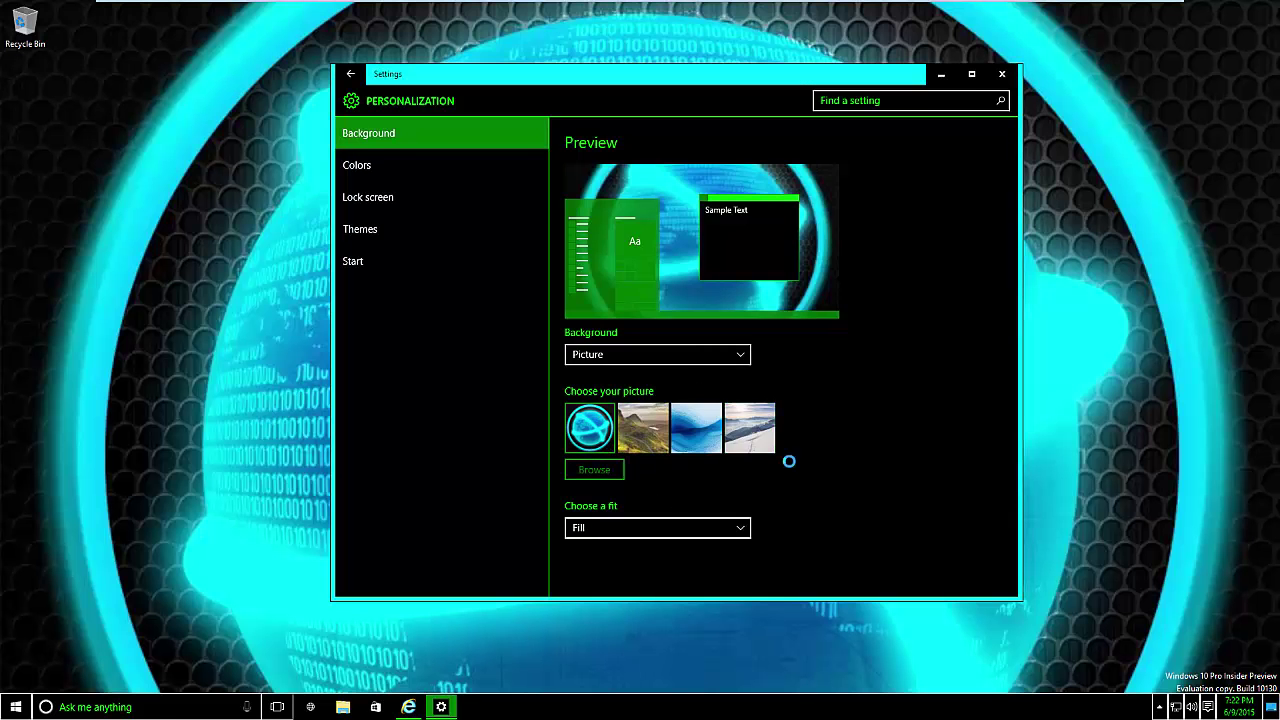
click(634, 528)
click(614, 506)
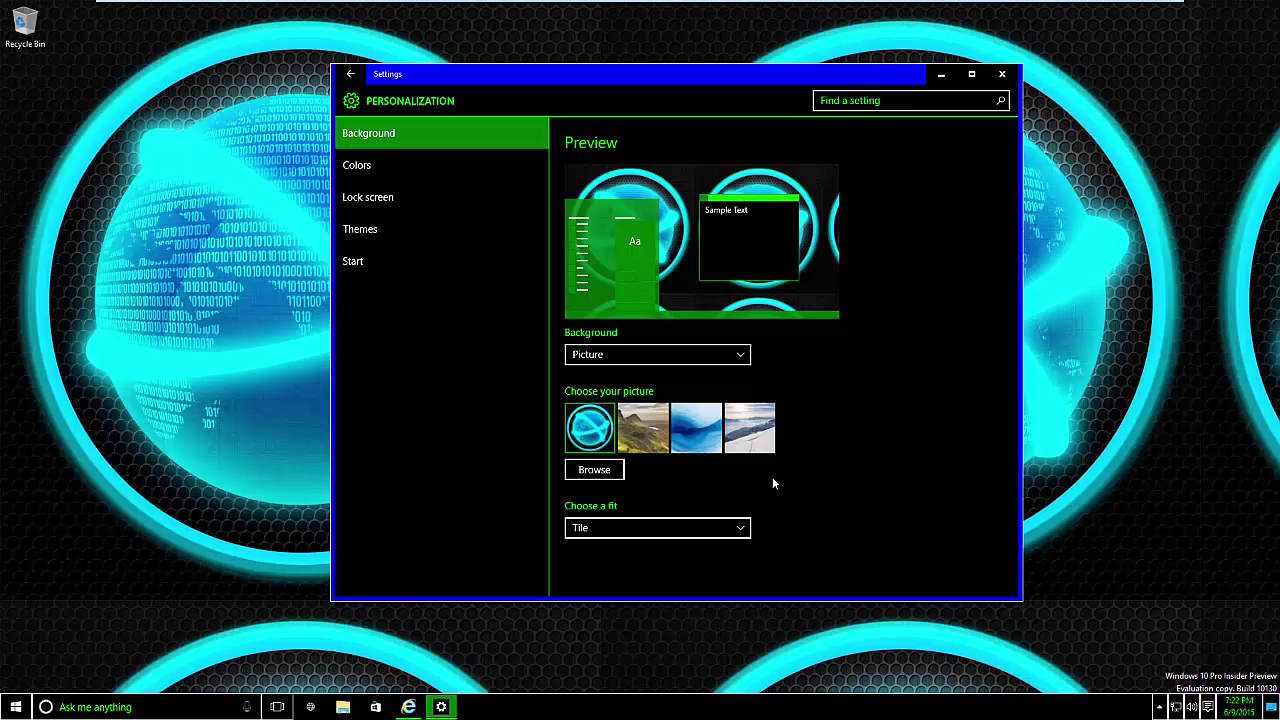
Step: Open the high contrast settings from the Colors page, then choose None as the theme and apply it
click(394, 168)
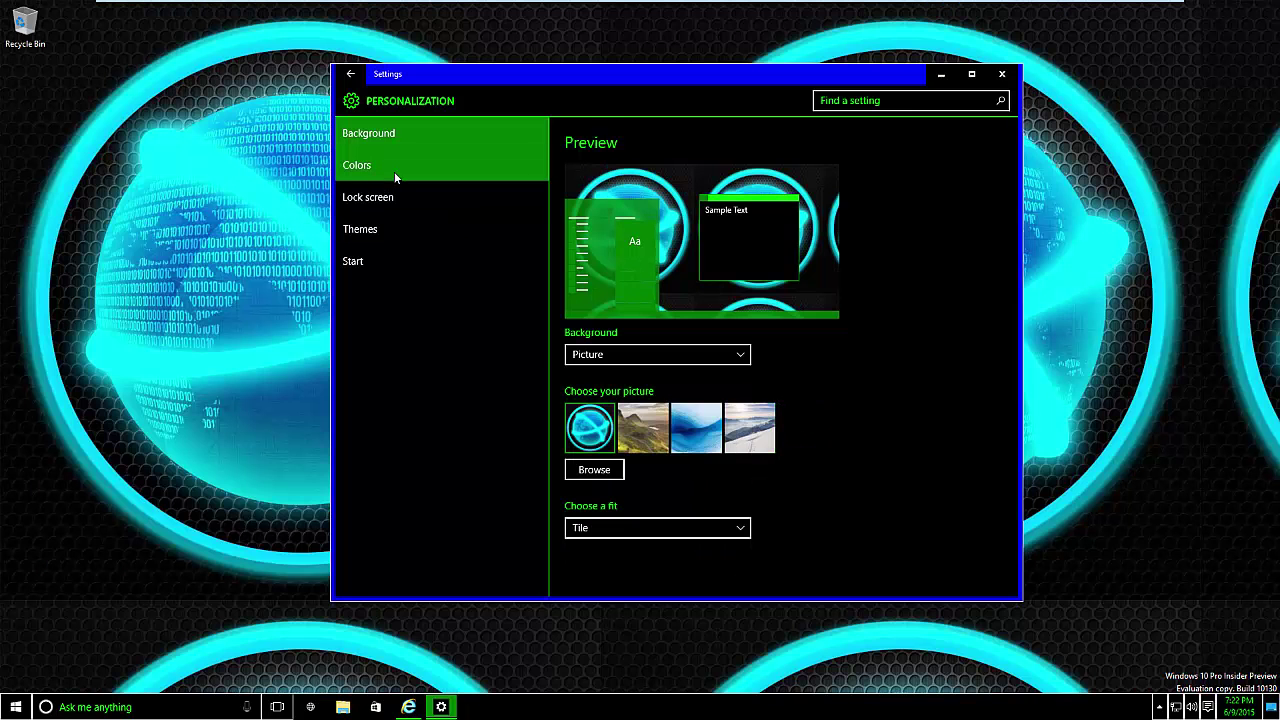
scroll(747, 457, down, 3)
scroll(747, 457, down, 2)
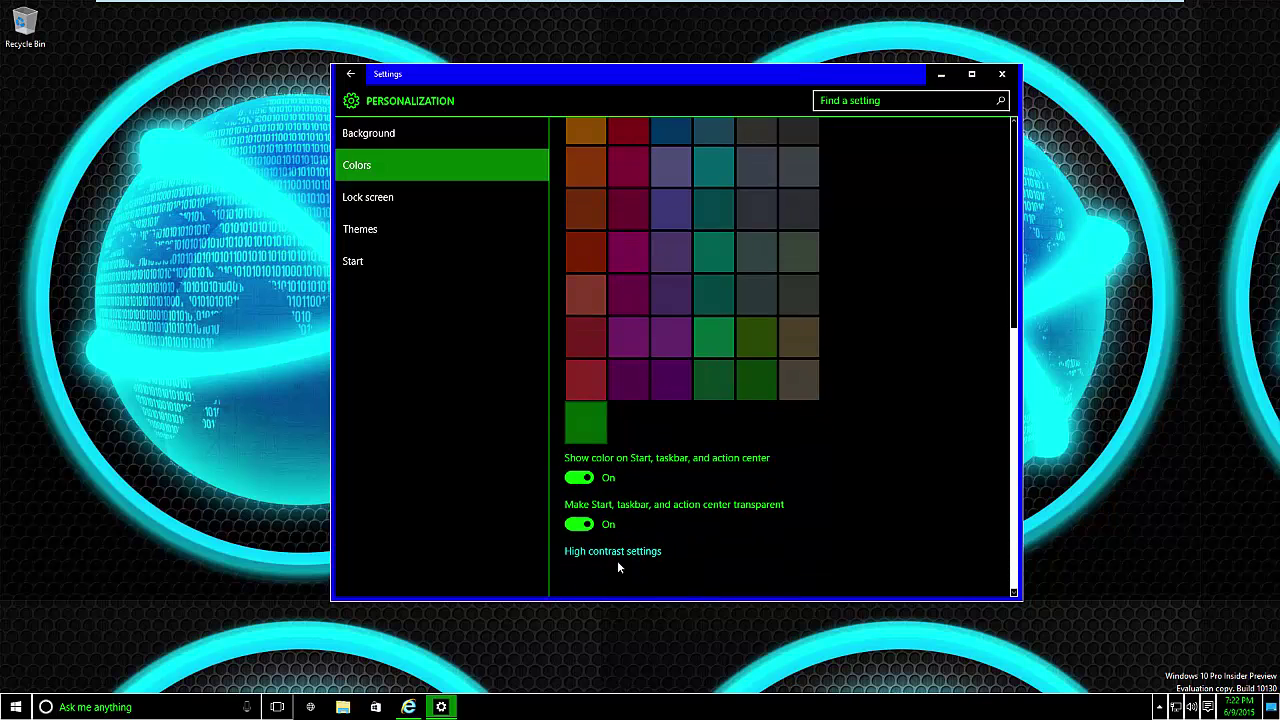
click(620, 556)
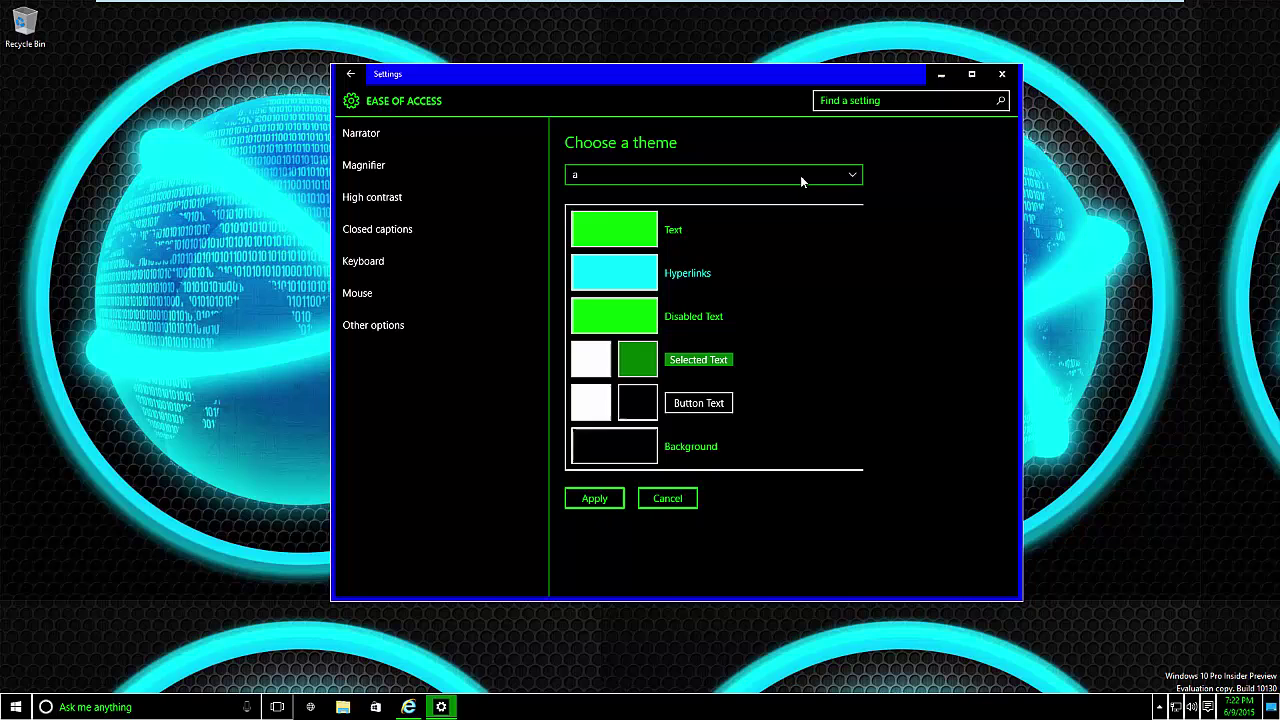
click(831, 180)
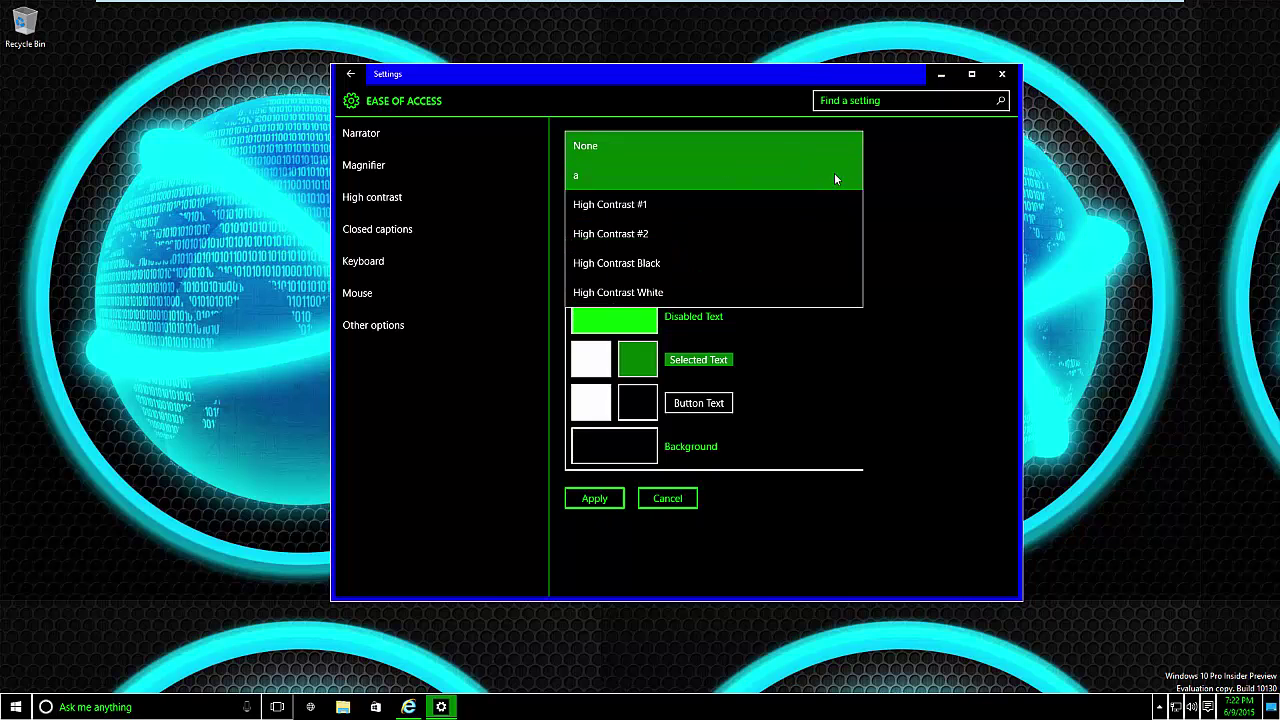
click(834, 174)
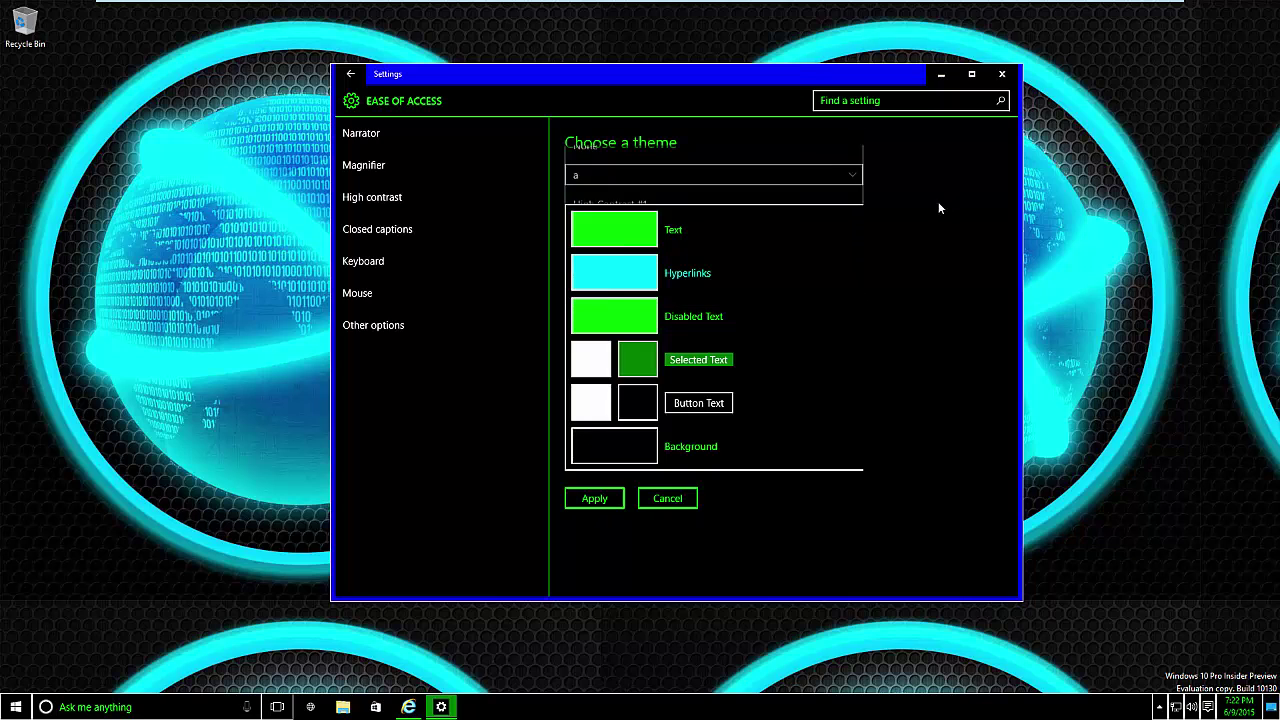
click(855, 176)
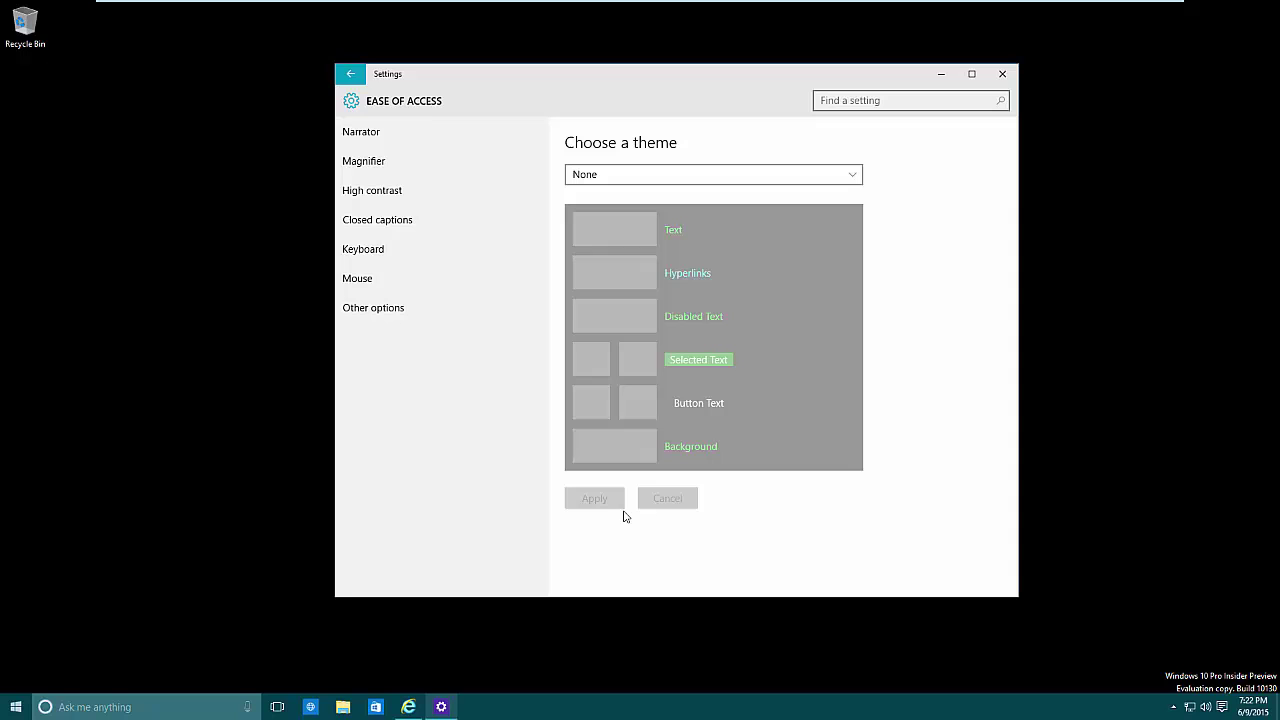
Step: Leave the Ease of Access page and bring up the Personalization background settings from the desktop
click(350, 73)
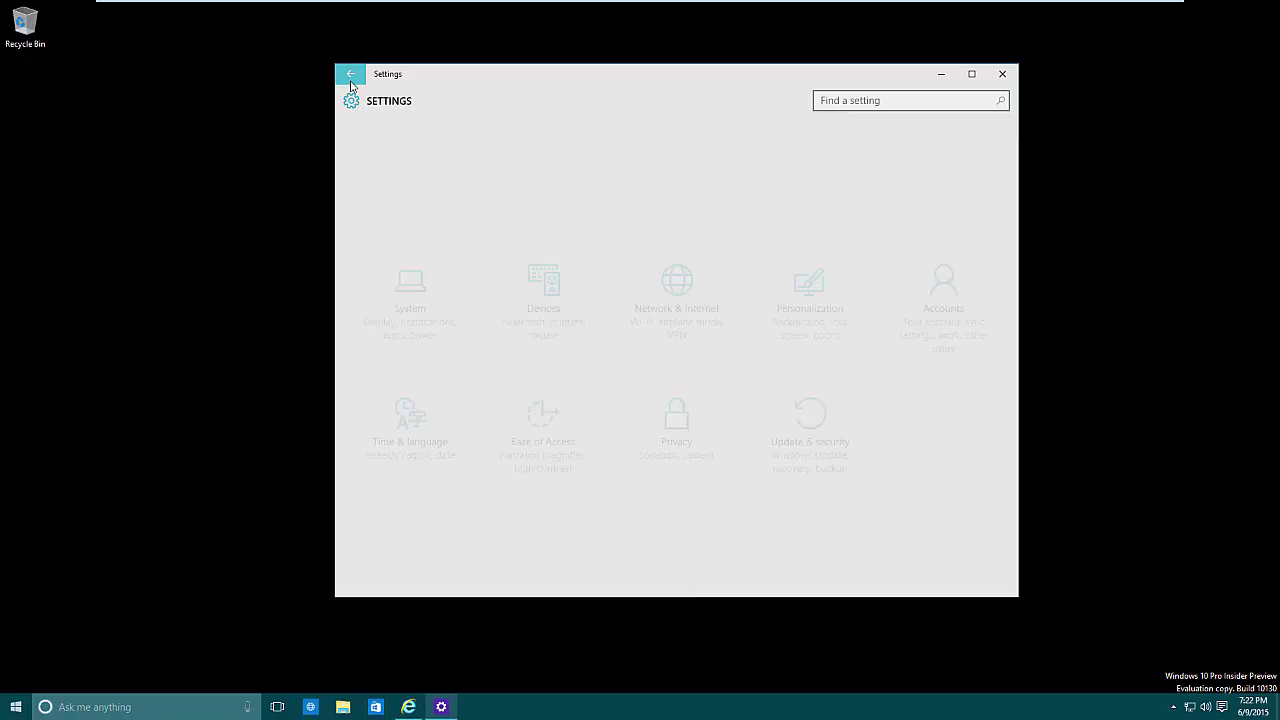
right_click(1130, 440)
click(1175, 562)
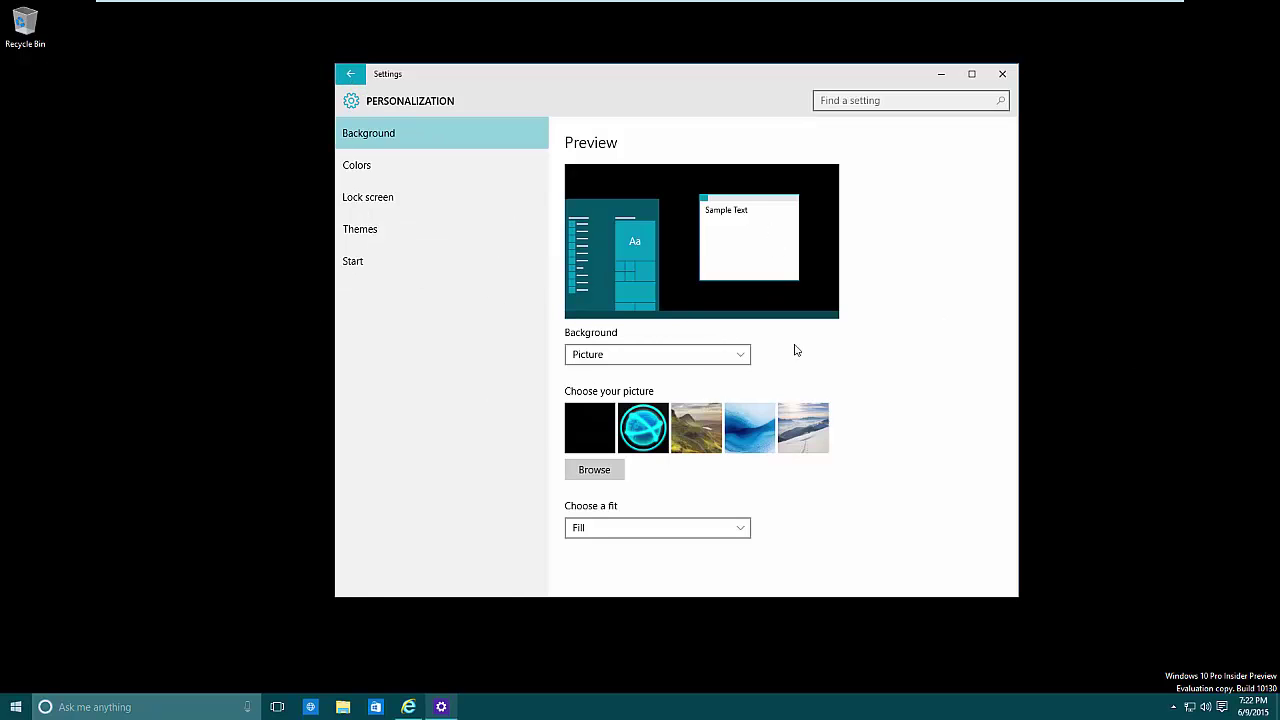
right_click(1108, 372)
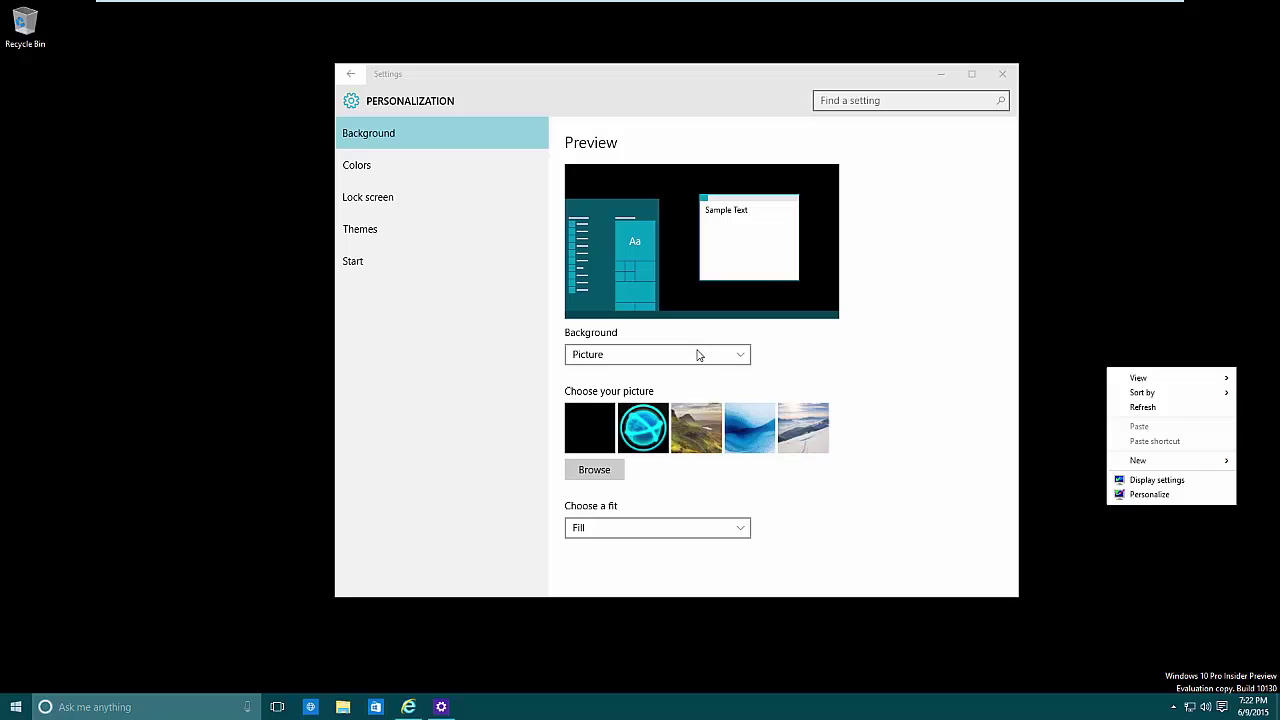
click(562, 381)
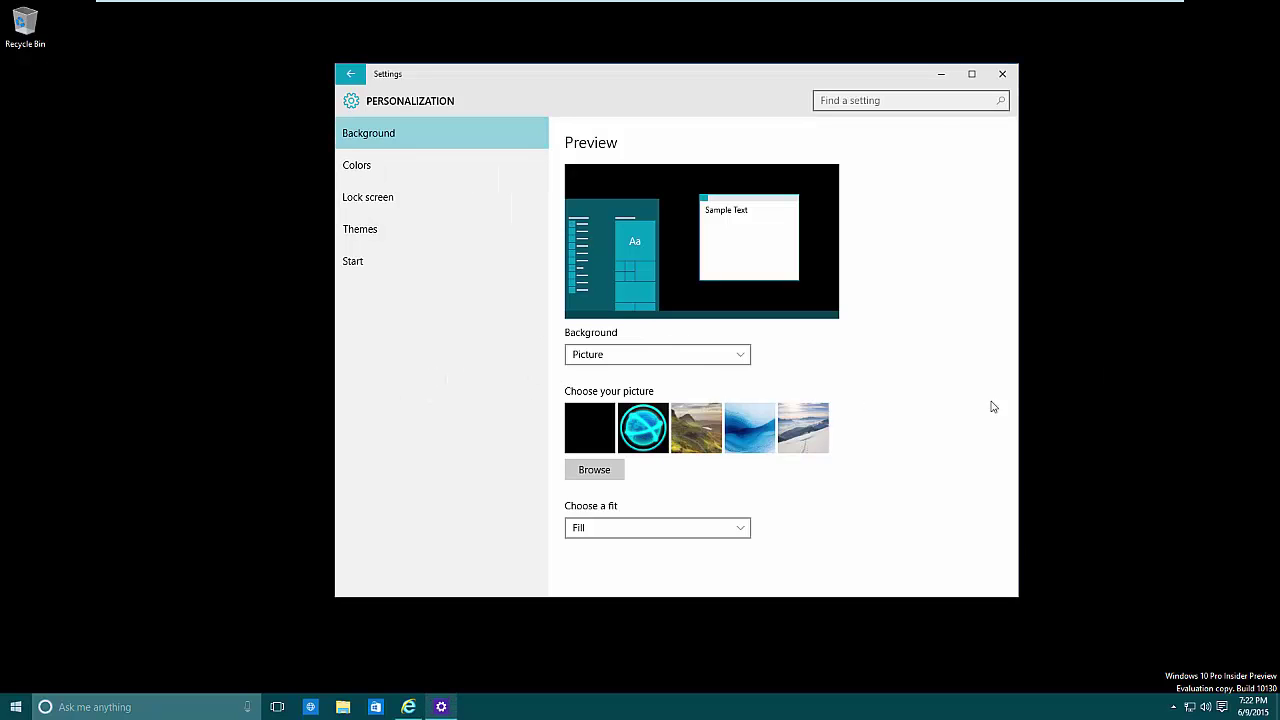
Step: Replace the black desktop background with the blue globe picture and set its fit to Tile
click(641, 433)
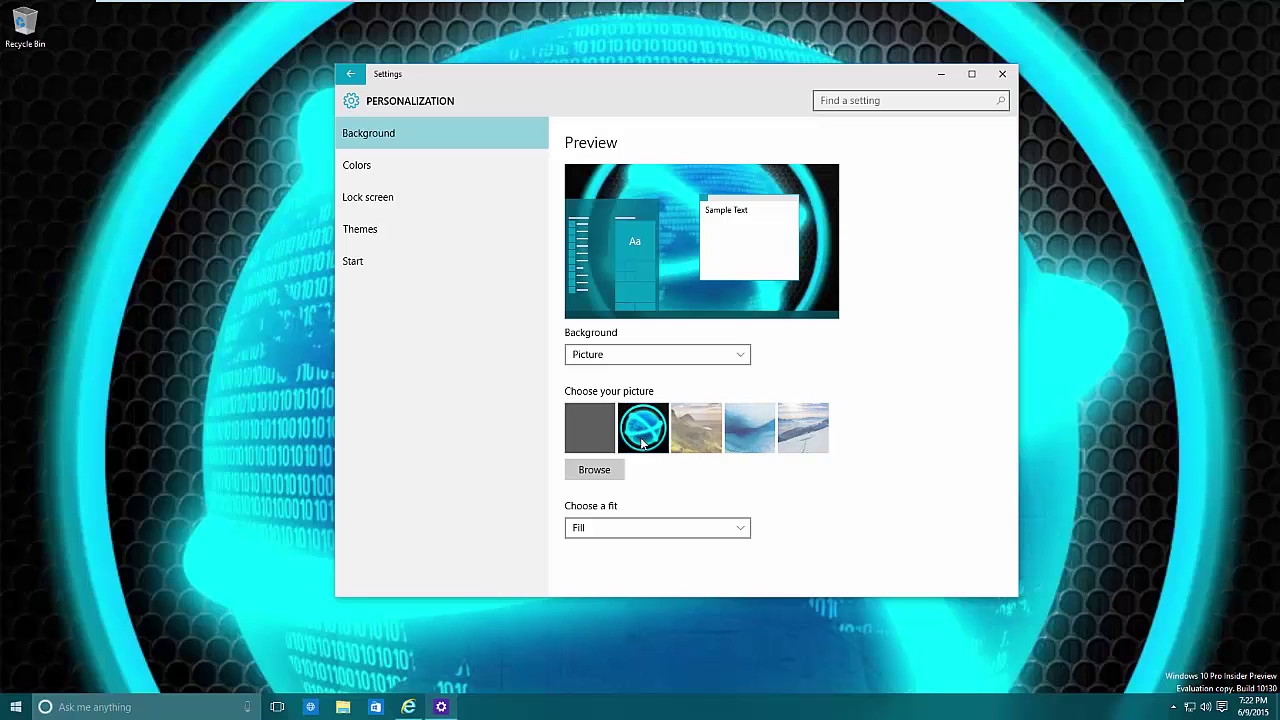
click(643, 532)
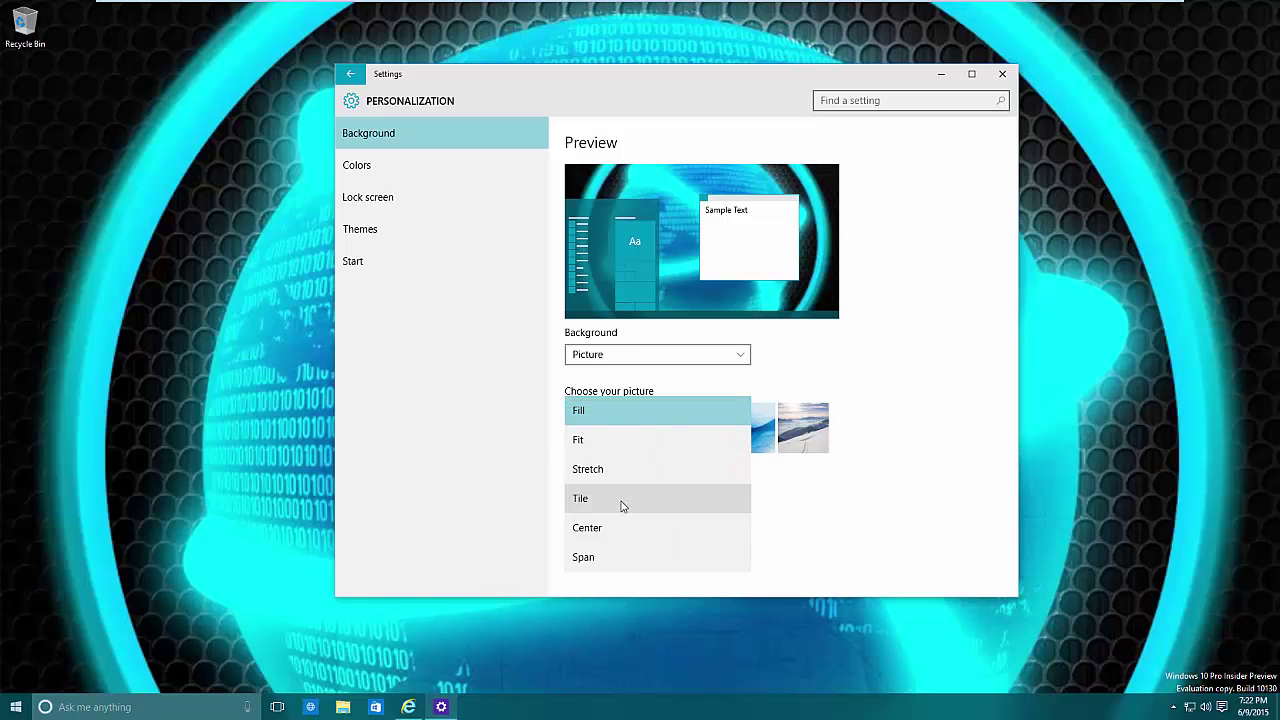
click(623, 500)
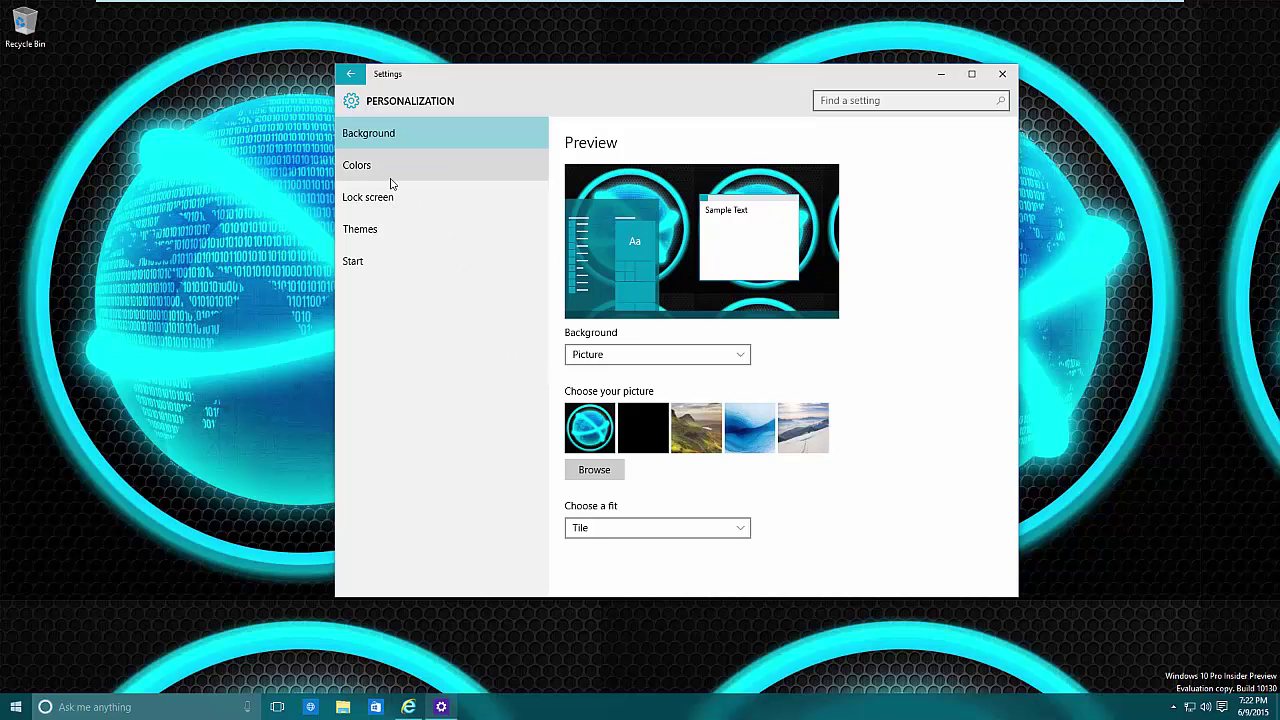
Step: Open the Colors page and review the preview and the accent color options
click(390, 172)
scroll(889, 383, down, 4)
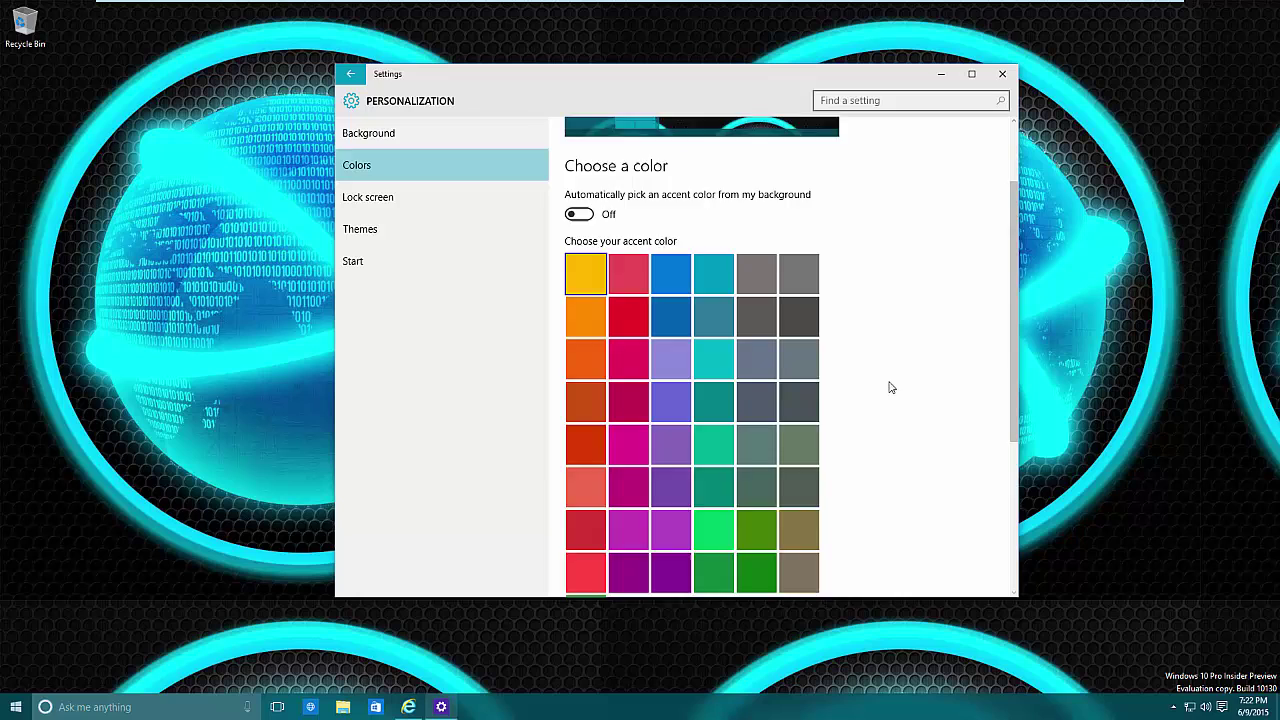
scroll(905, 395, up, 3)
scroll(909, 403, up, 1)
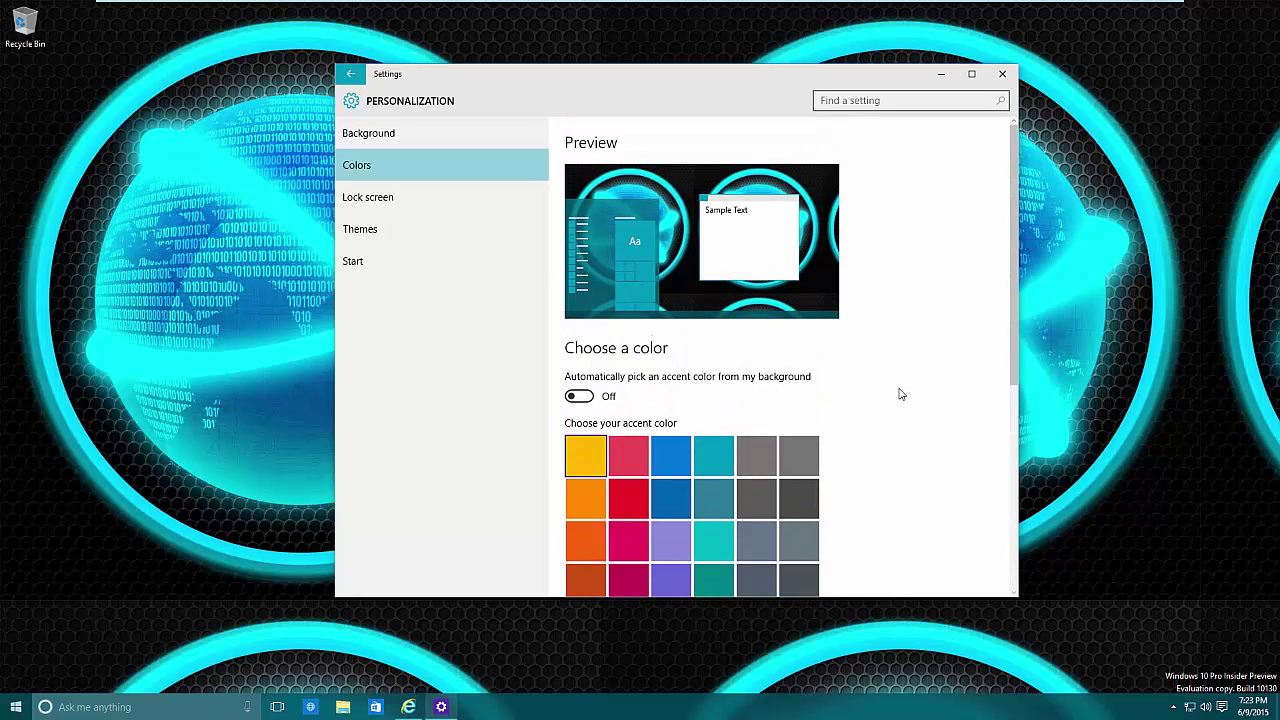